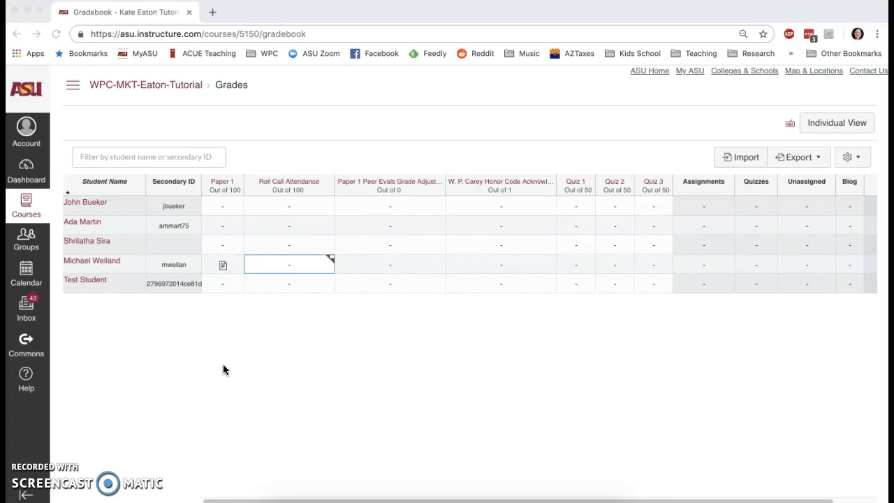
Examine the gradebook columns from Paper 1 through Total, and show the course navigation beside them
{"action": "left_click", "coordinate": [213, 236]}
{"action": "left_click", "coordinate": [702, 499]}
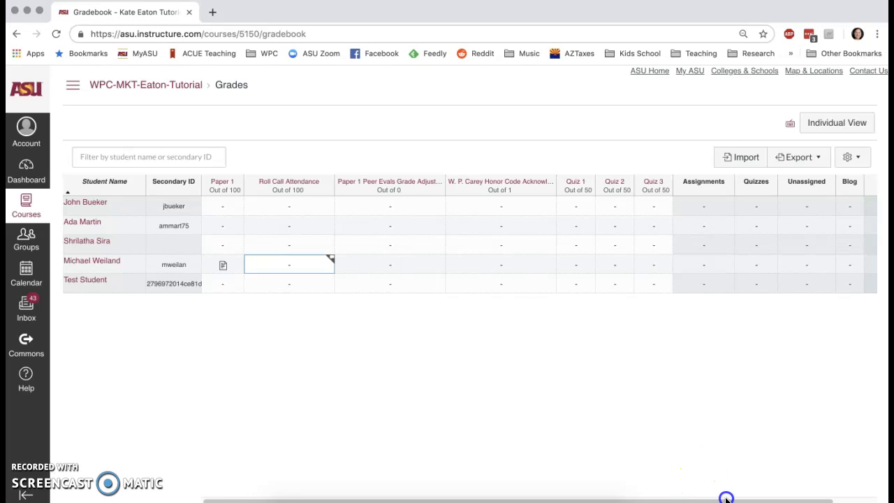
{"action": "left_click_drag", "start_coordinate": [736, 500], "coordinate": [779, 502]}
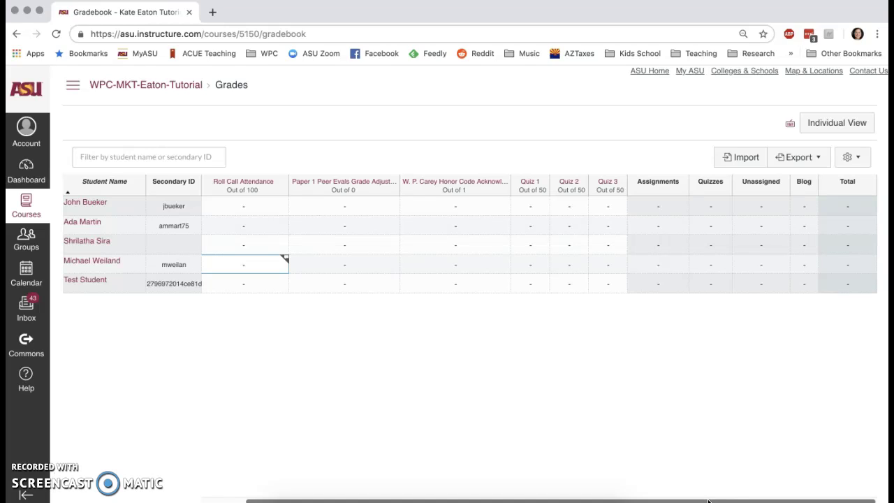
{"action": "left_click_drag", "start_coordinate": [707, 502], "coordinate": [579, 500]}
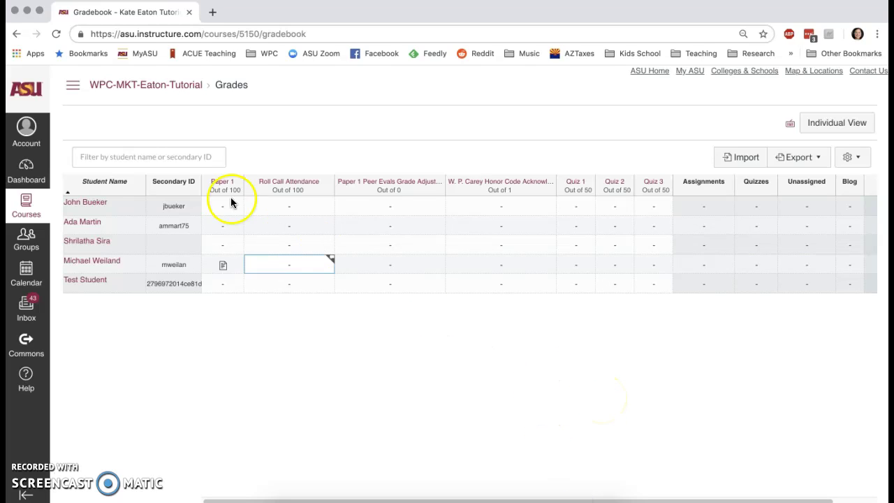
{"action": "left_click", "coordinate": [70, 91]}
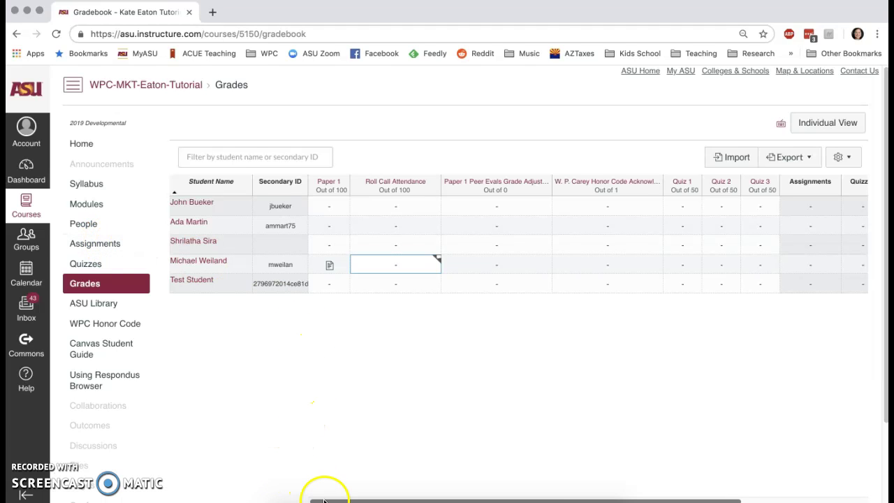
{"action": "scroll", "coordinate": [321, 498], "scroll_direction": "right", "scroll_amount": 2}
{"action": "scroll", "coordinate": [517, 237], "scroll_direction": "right", "scroll_amount": 1}
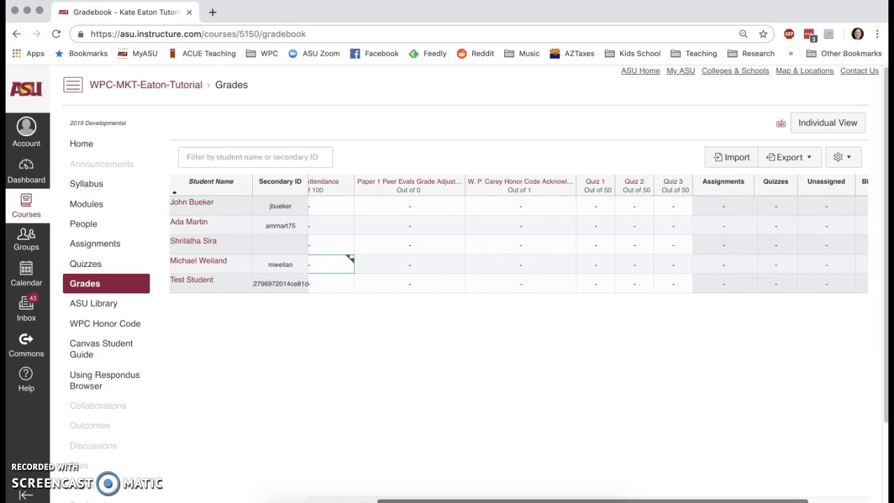
{"action": "scroll", "coordinate": [517, 237], "scroll_direction": "left", "scroll_amount": 2}
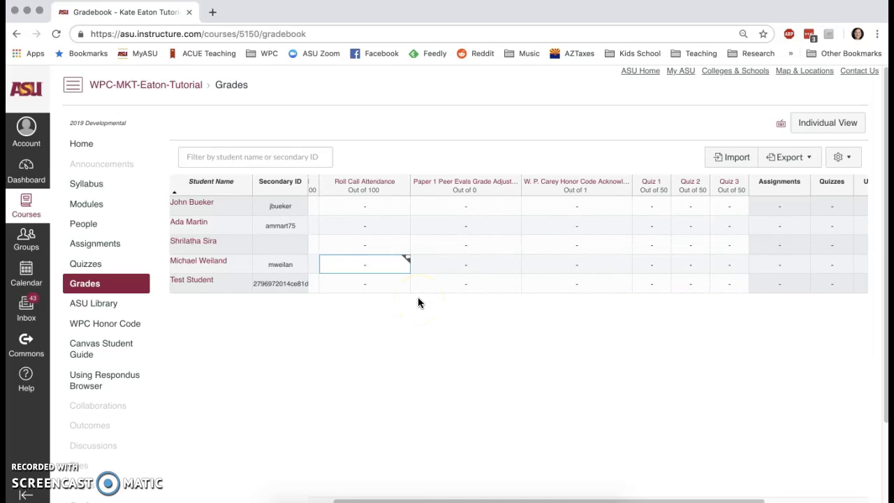
Set a default grade of 0 for all students on Paper 1 Peer Evals Grade Adjustment
{"action": "left_click", "coordinate": [515, 192]}
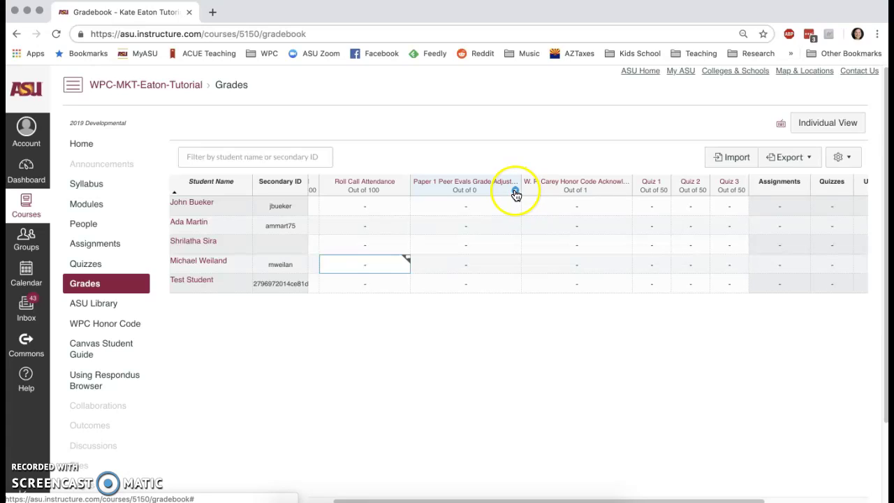
{"action": "left_click", "coordinate": [515, 192]}
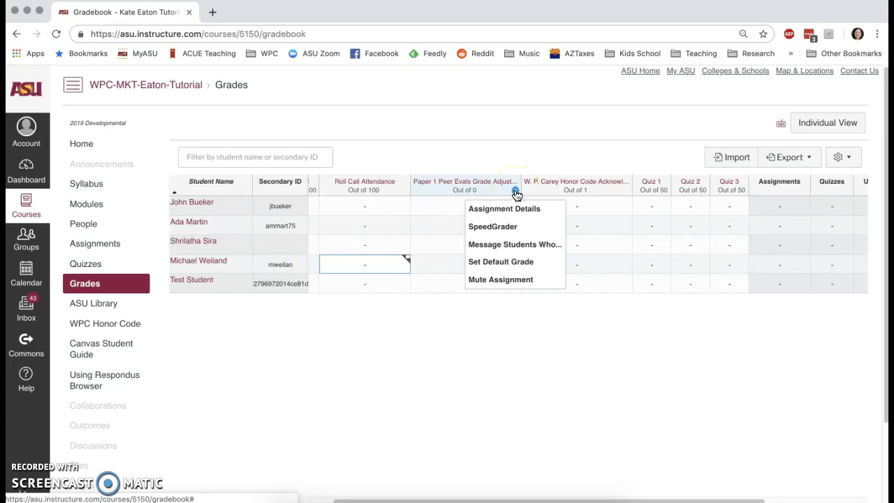
{"action": "left_click", "coordinate": [528, 267]}
{"action": "left_click", "coordinate": [440, 310]}
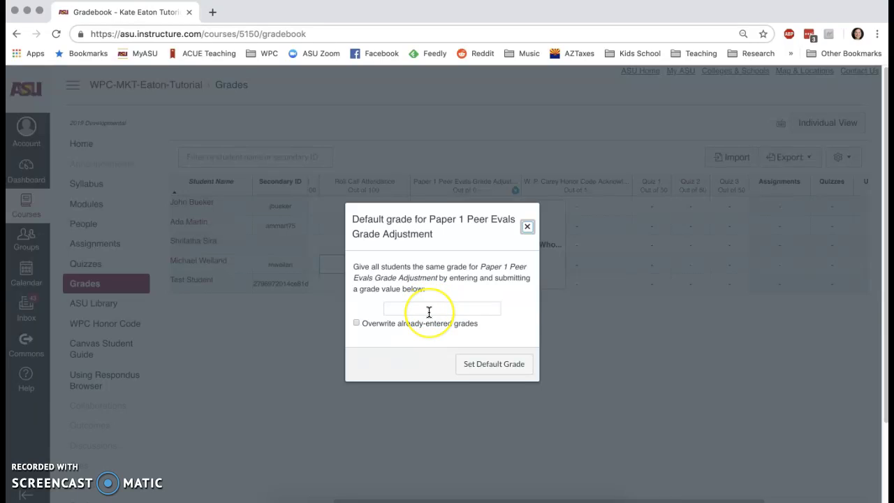
{"action": "left_click", "coordinate": [429, 312]}
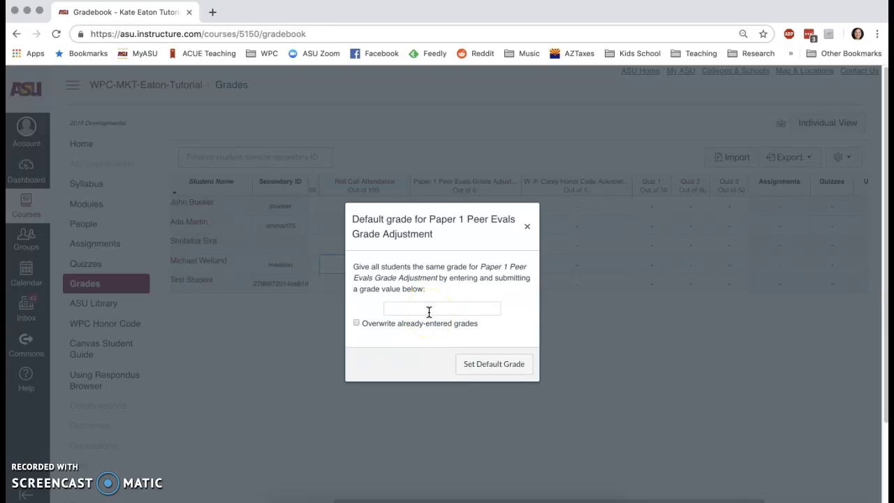
{"action": "left_click", "coordinate": [433, 312]}
{"action": "type", "text": "0"}
{"action": "left_click", "coordinate": [487, 309]}
{"action": "left_click", "coordinate": [518, 314]}
{"action": "left_click", "coordinate": [485, 366]}
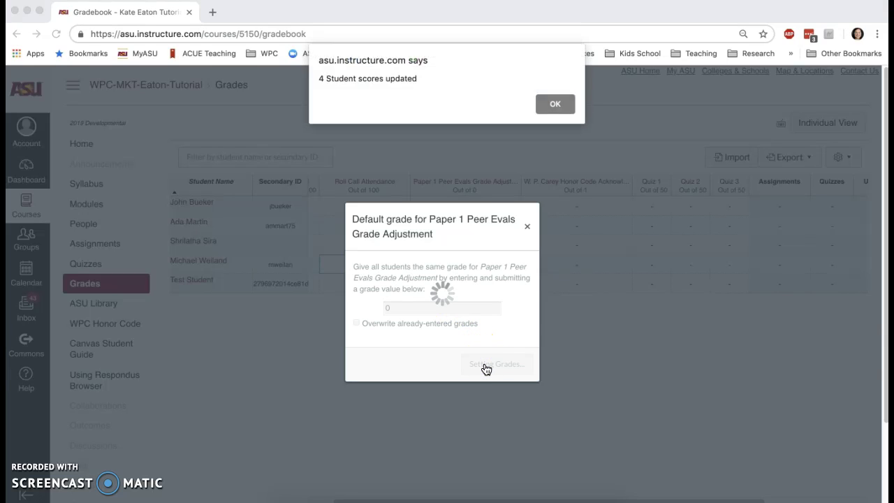
{"action": "left_click", "coordinate": [556, 105]}
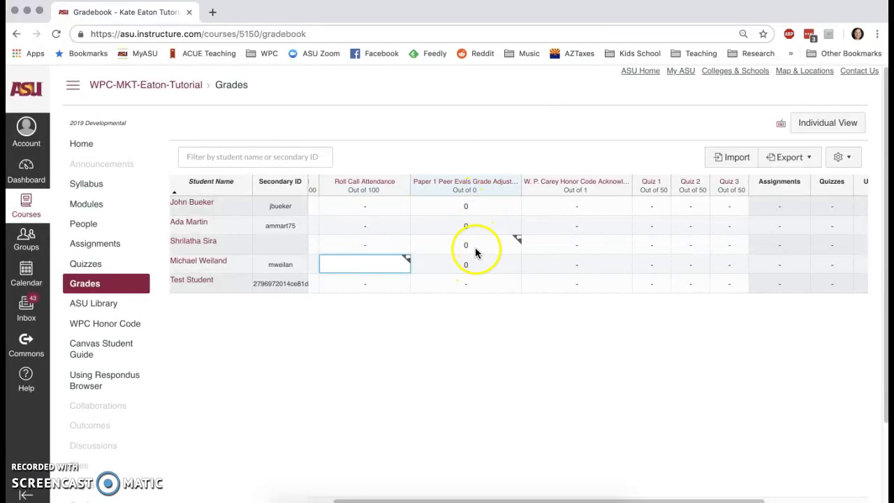
Enter a grade of 1 for the third listed student in the W. P. Carey Honor Code Acknowledgment column
{"action": "left_click", "coordinate": [575, 246]}
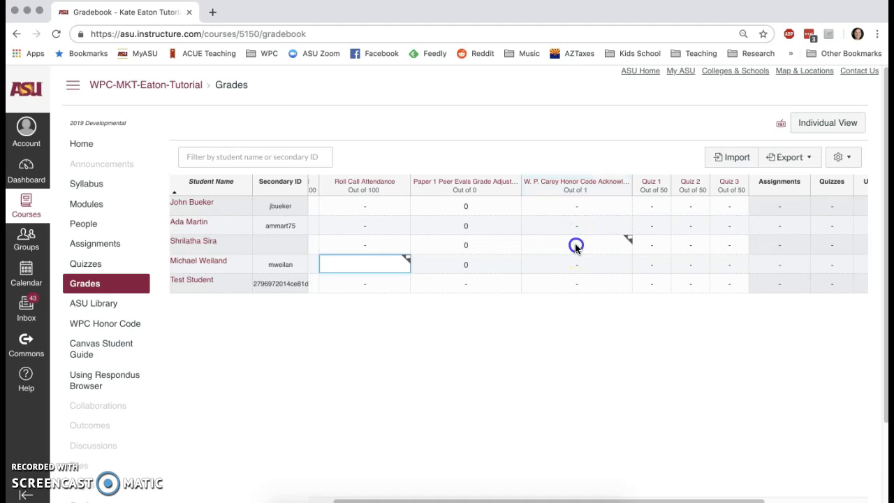
{"action": "type", "text": "1 / 1"}
{"action": "left_click", "coordinate": [578, 319]}
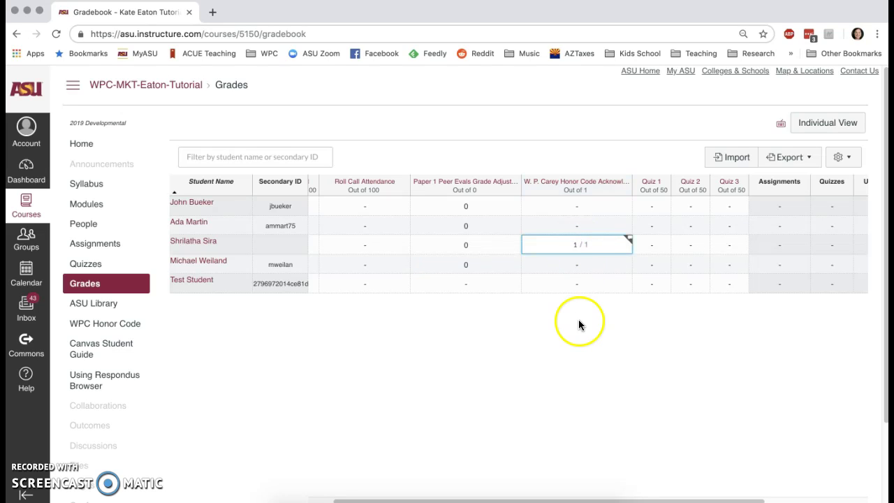
Set a default grade of 0 for W. P. Carey Honor Code Acknowledgment without overwriting already-entered grades
{"action": "left_click", "coordinate": [627, 193]}
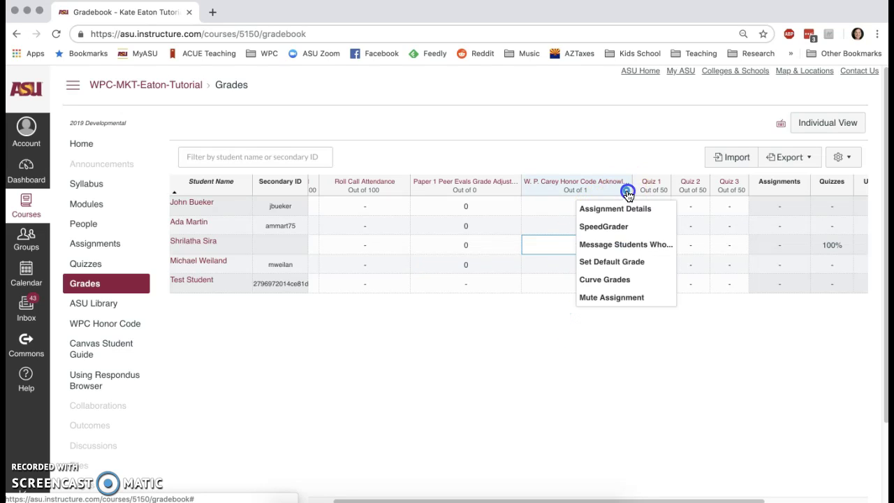
{"action": "left_click", "coordinate": [626, 262]}
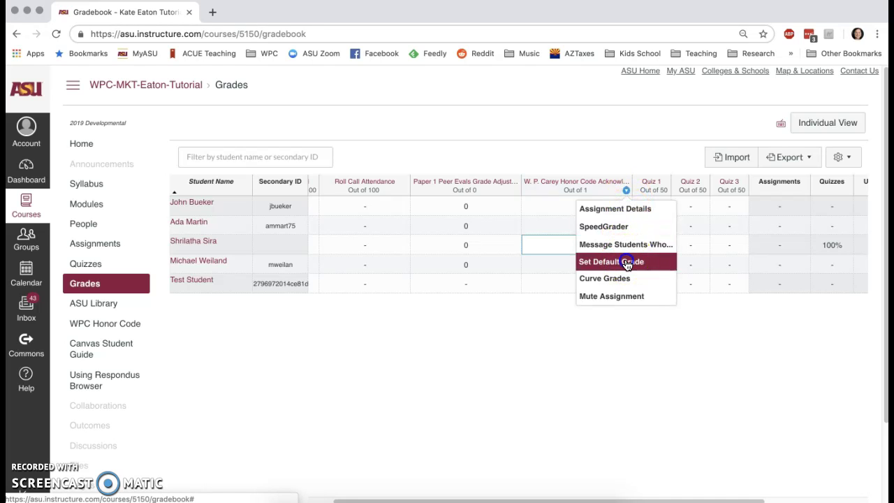
{"action": "left_click", "coordinate": [394, 310]}
{"action": "type", "text": "0"}
{"action": "left_click", "coordinate": [348, 330]}
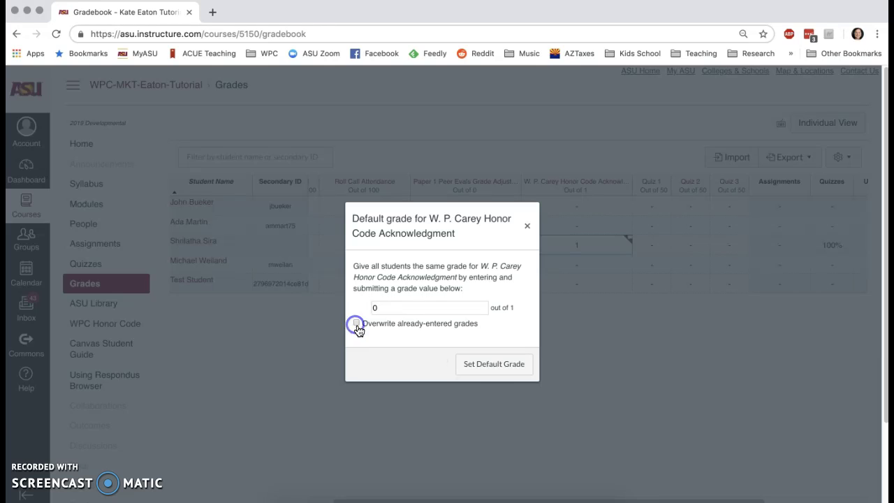
{"action": "left_click", "coordinate": [486, 368]}
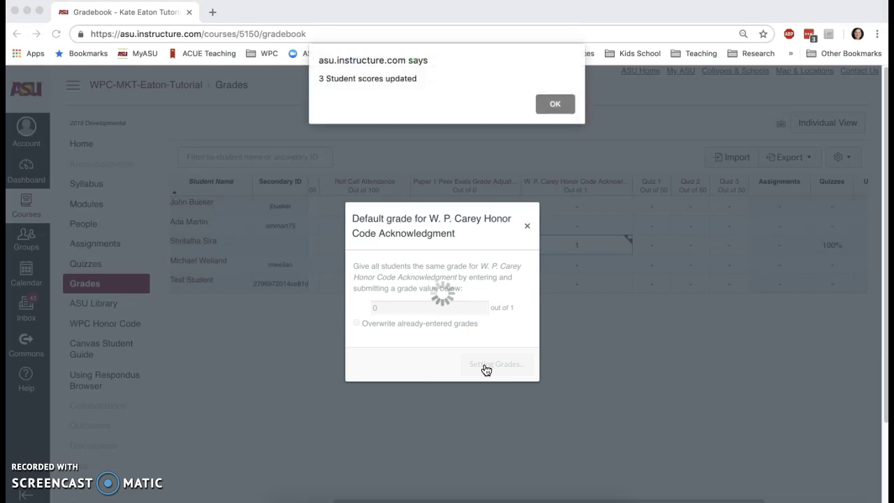
{"action": "left_click", "coordinate": [555, 104]}
{"action": "left_click", "coordinate": [577, 314]}
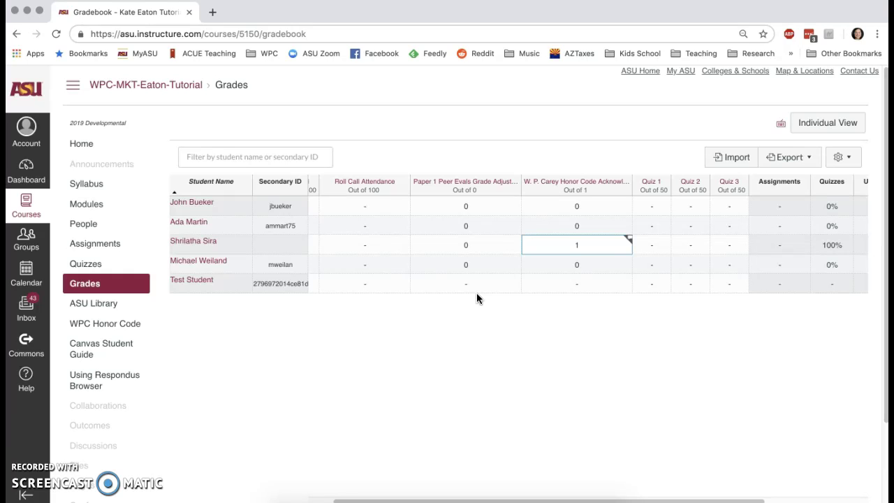
Compare the gradebook's group columns with the assignment groups and their items on the Assignments page
{"action": "left_click", "coordinate": [505, 366]}
{"action": "left_click_drag", "start_coordinate": [481, 501], "coordinate": [529, 499]}
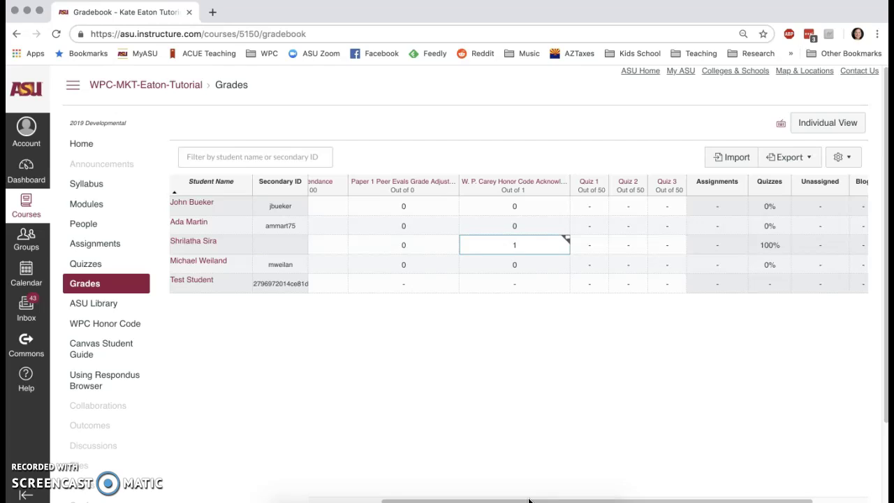
{"action": "left_click", "coordinate": [505, 406]}
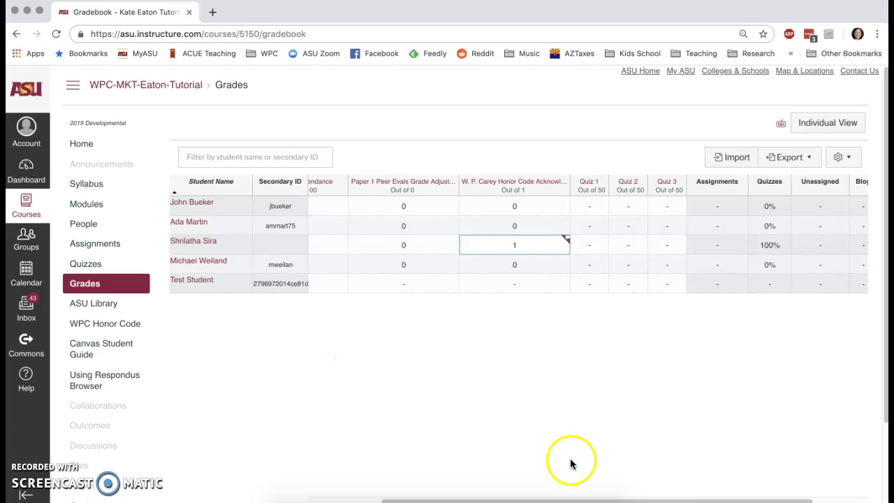
{"action": "left_click_drag", "start_coordinate": [583, 500], "coordinate": [476, 500]}
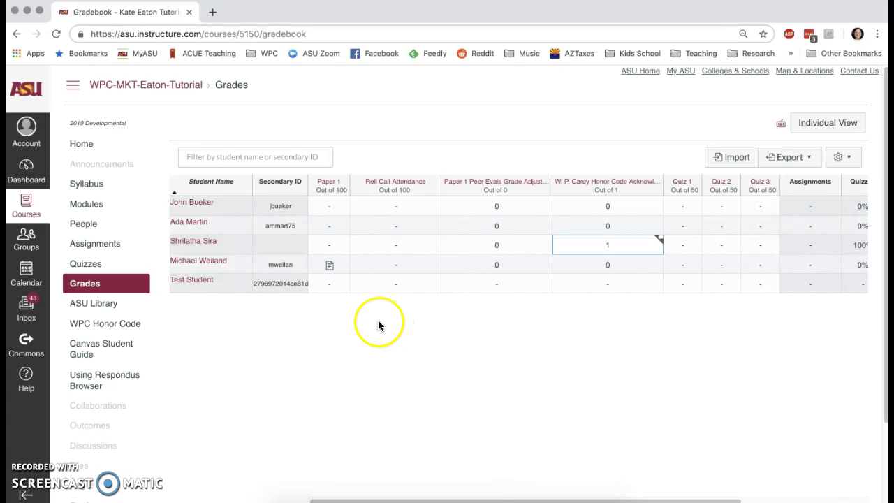
{"action": "left_click", "coordinate": [101, 250]}
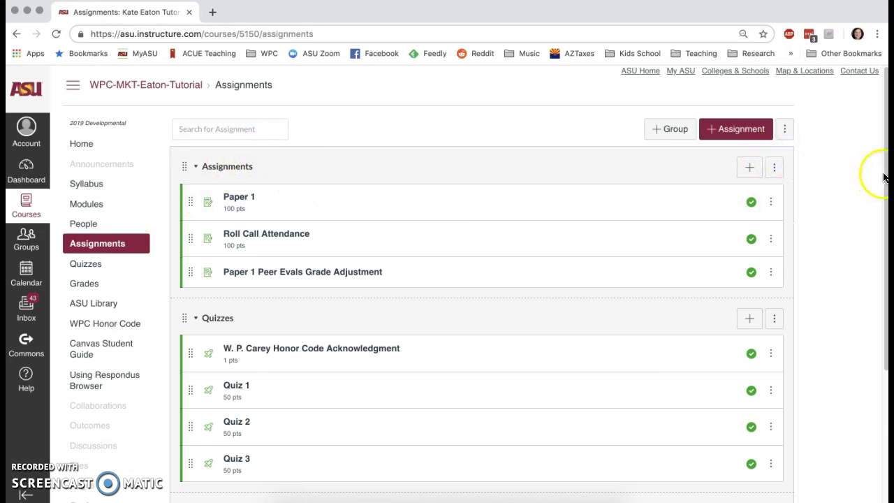
{"action": "scroll", "coordinate": [884, 176], "scroll_direction": "down", "scroll_amount": 5}
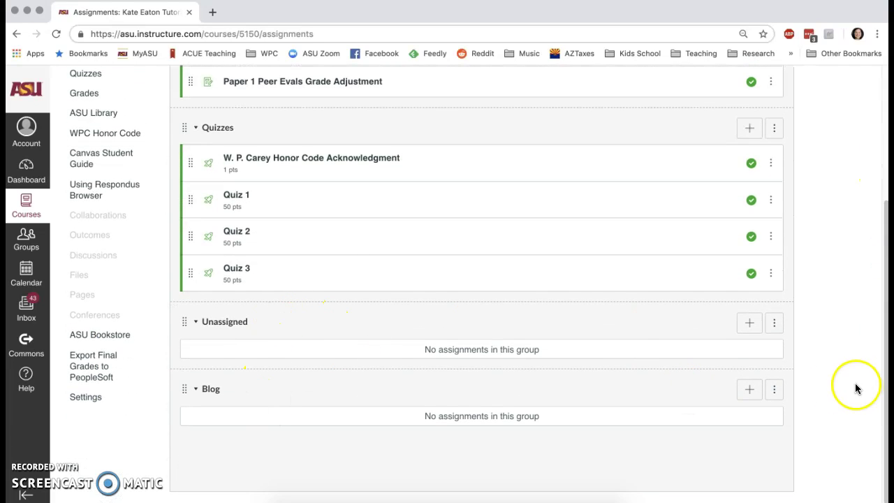
{"action": "scroll", "coordinate": [873, 314], "scroll_direction": "up", "scroll_amount": 4}
{"action": "scroll", "coordinate": [875, 304], "scroll_direction": "down", "scroll_amount": 4}
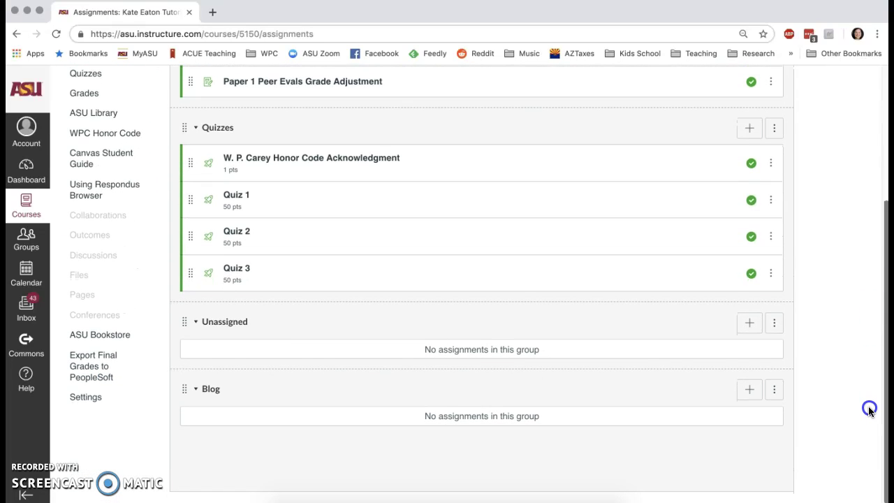
{"action": "scroll", "coordinate": [869, 398], "scroll_direction": "up", "scroll_amount": 1}
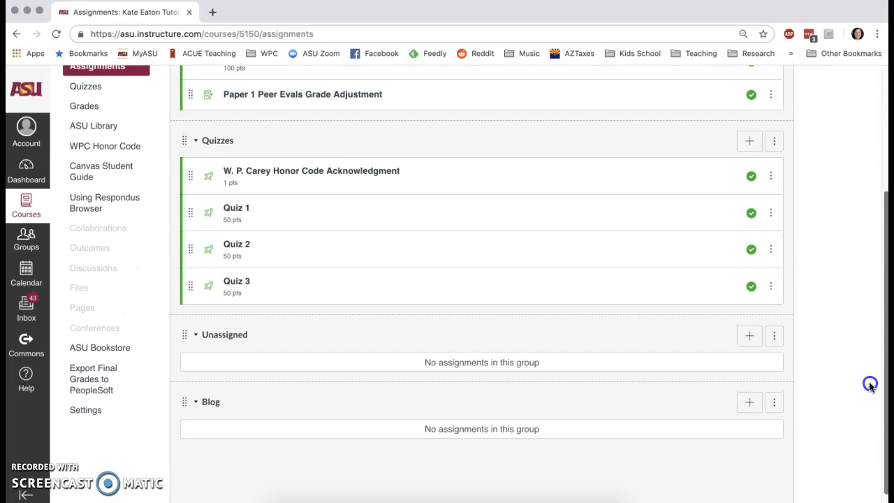
{"action": "scroll", "coordinate": [864, 332], "scroll_direction": "up", "scroll_amount": 3}
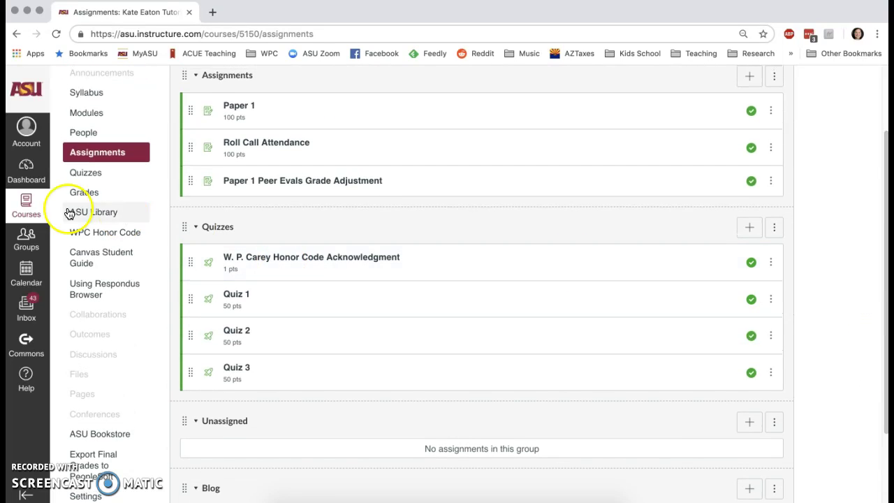
{"action": "left_click", "coordinate": [84, 193]}
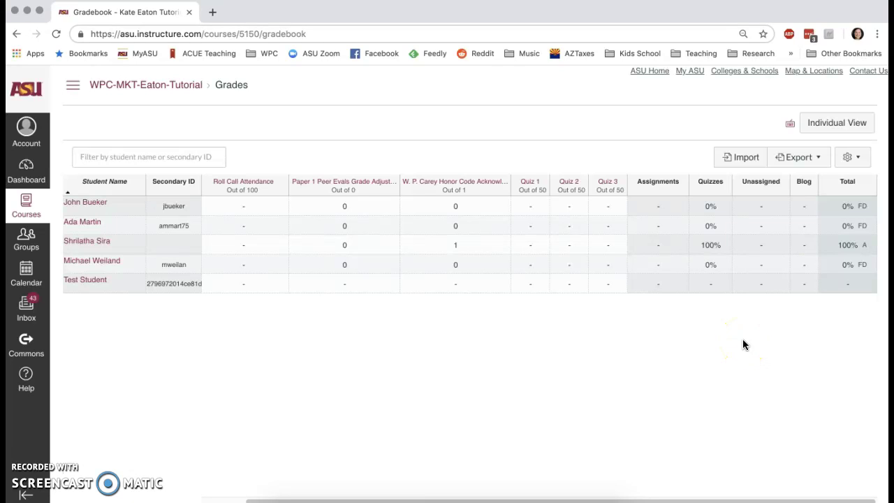
On the course's Assignments page, add an assignment group named Attendance
{"action": "left_click", "coordinate": [75, 87]}
{"action": "left_click", "coordinate": [102, 249]}
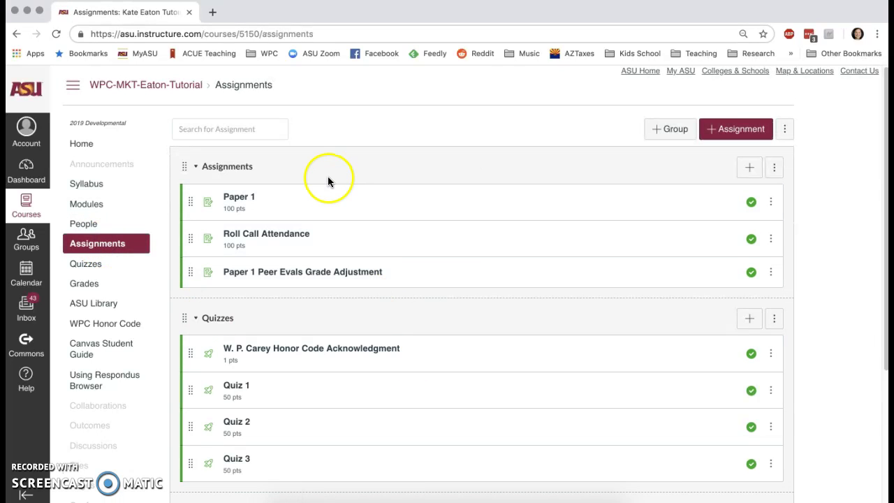
{"action": "left_click", "coordinate": [674, 136]}
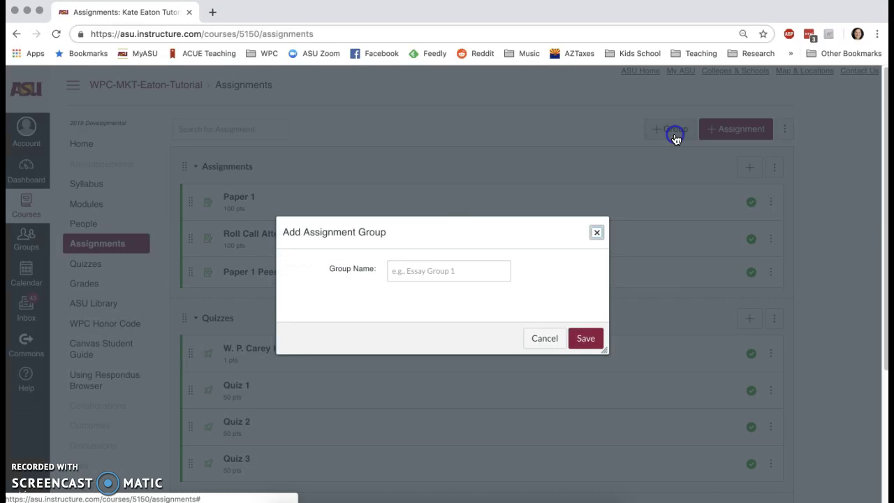
{"action": "left_click", "coordinate": [428, 271]}
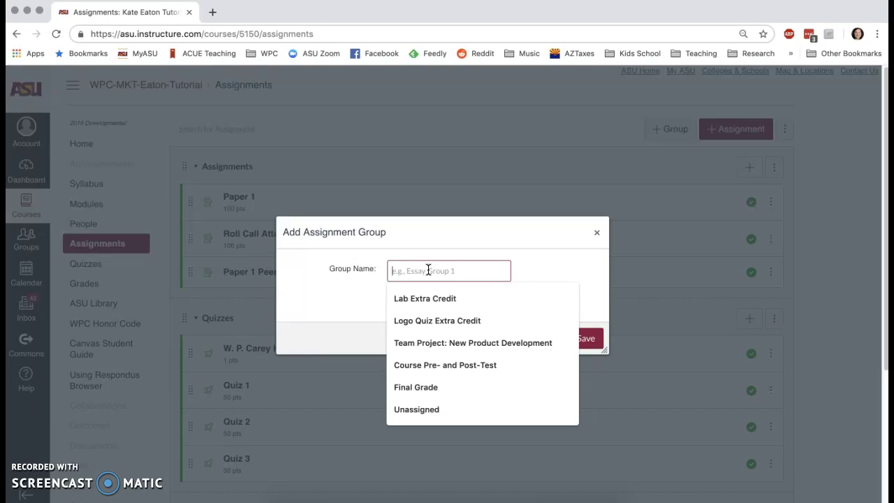
{"action": "type", "text": "Attendan"}
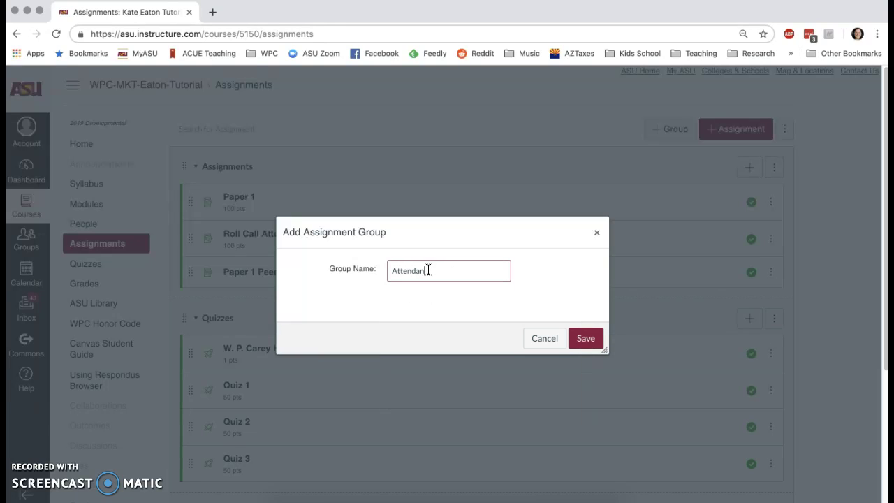
{"action": "type", "text": "ce"}
{"action": "left_click", "coordinate": [585, 339]}
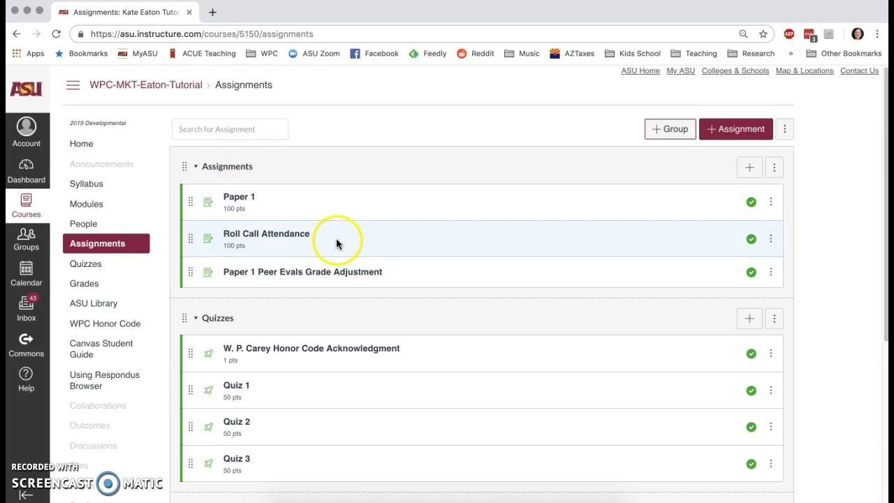
Return to the gradebook and check the Attendance group column next to the Total column
{"action": "left_click", "coordinate": [89, 285]}
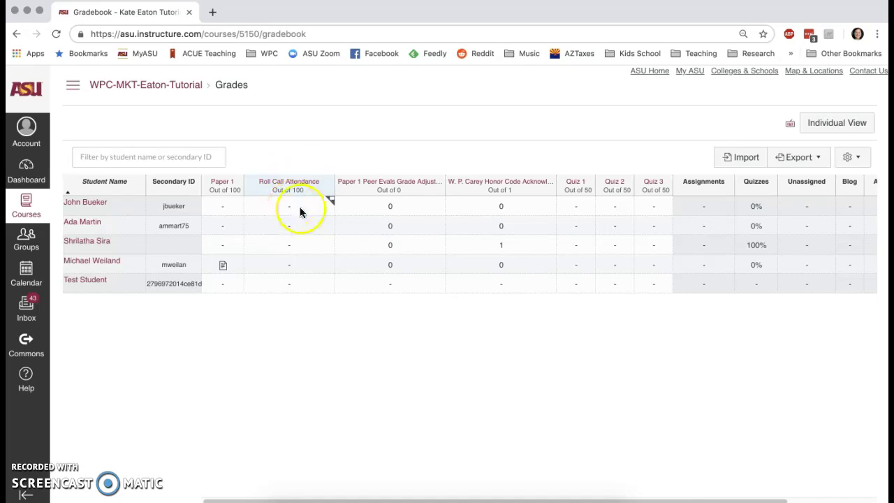
{"action": "left_click_drag", "start_coordinate": [687, 501], "coordinate": [776, 501]}
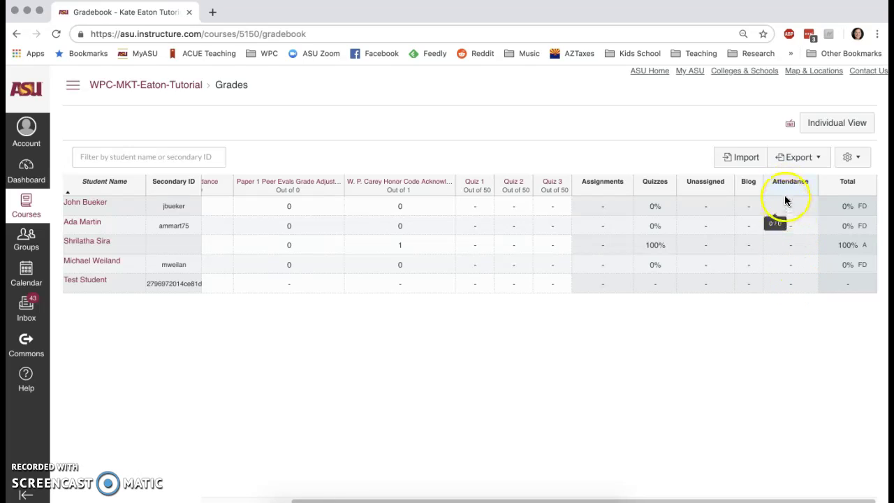
On the course's Assignments page, move the Roll Call Attendance assignment into the Attendance group
{"action": "left_click", "coordinate": [74, 88]}
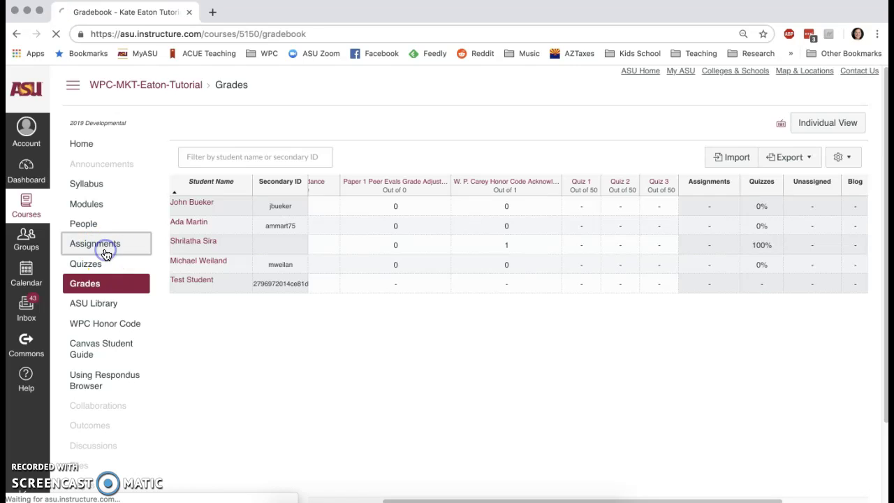
{"action": "left_click", "coordinate": [104, 248]}
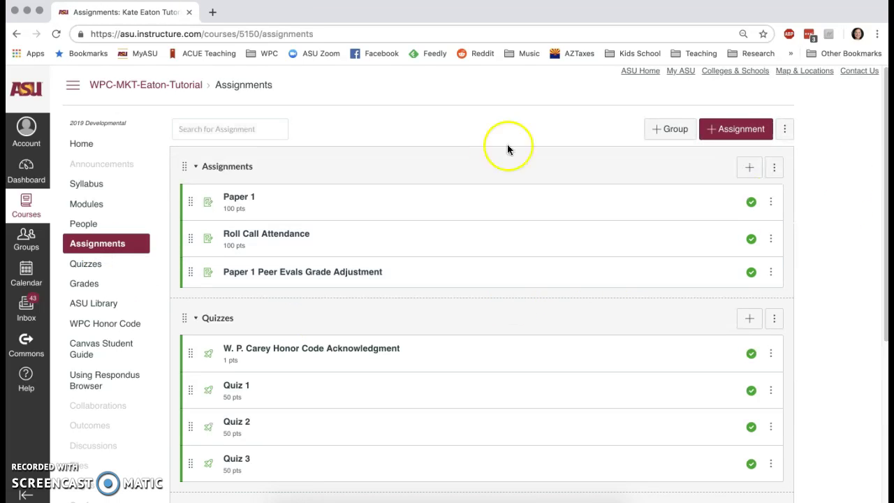
{"action": "left_click_drag", "start_coordinate": [187, 243], "coordinate": [188, 415]}
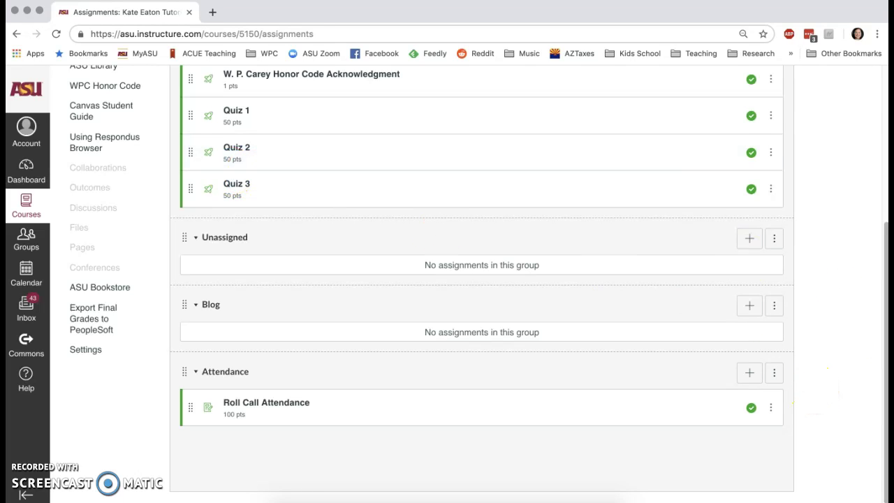
In the gradebook, enter a 100% Roll Call Attendance grade for the fourth student and check the Attendance and Total columns
{"action": "left_click_drag", "start_coordinate": [886, 336], "coordinate": [880, 241]}
{"action": "left_click", "coordinate": [99, 200]}
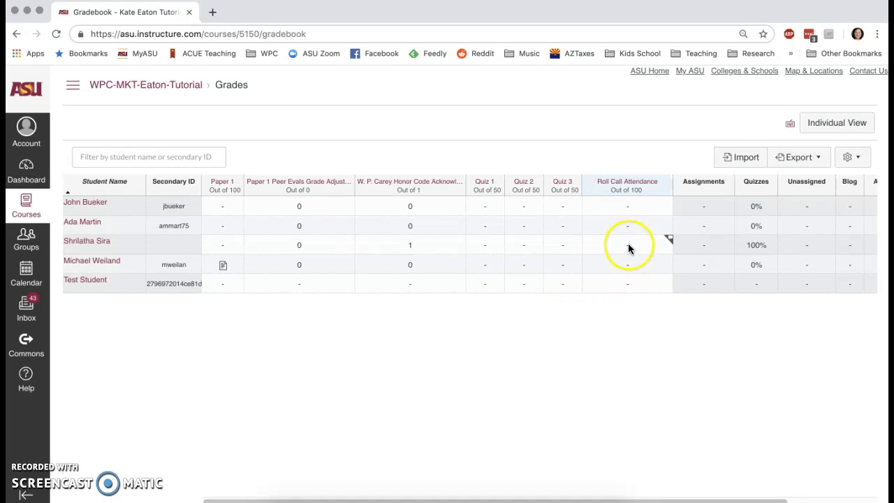
{"action": "left_click", "coordinate": [620, 263]}
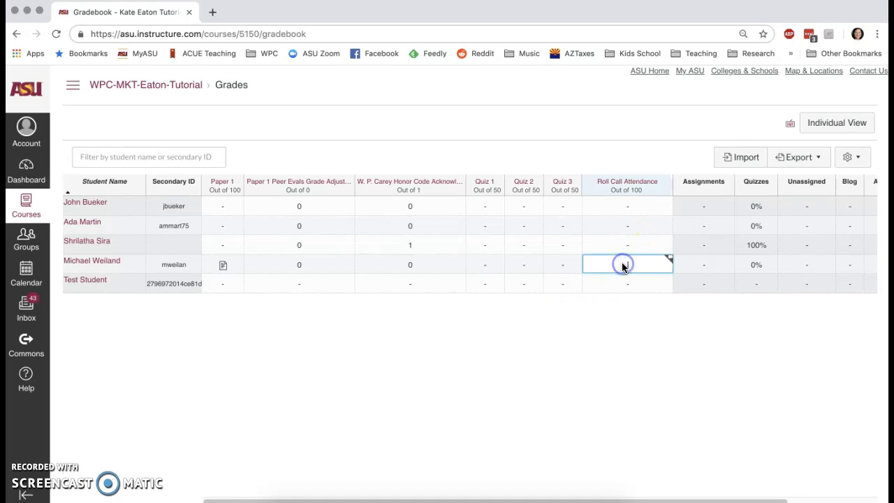
{"action": "left_click", "coordinate": [640, 358]}
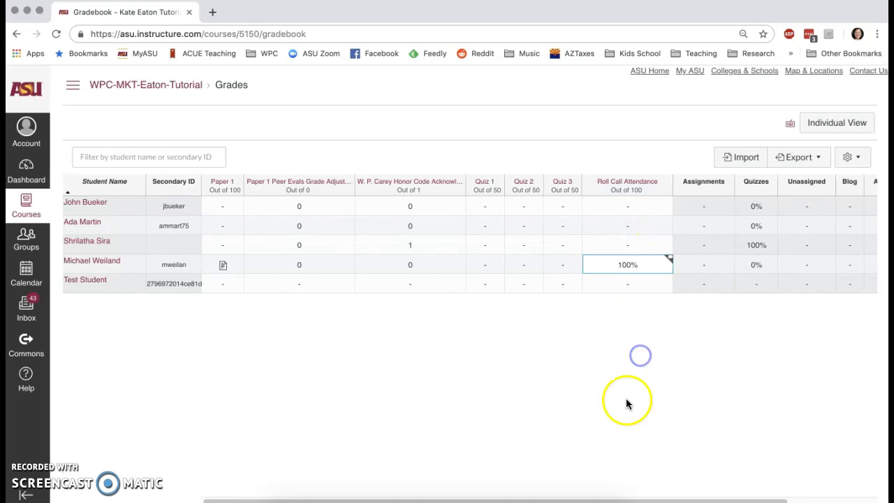
{"action": "scroll", "coordinate": [557, 286], "scroll_direction": "right", "scroll_amount": 3}
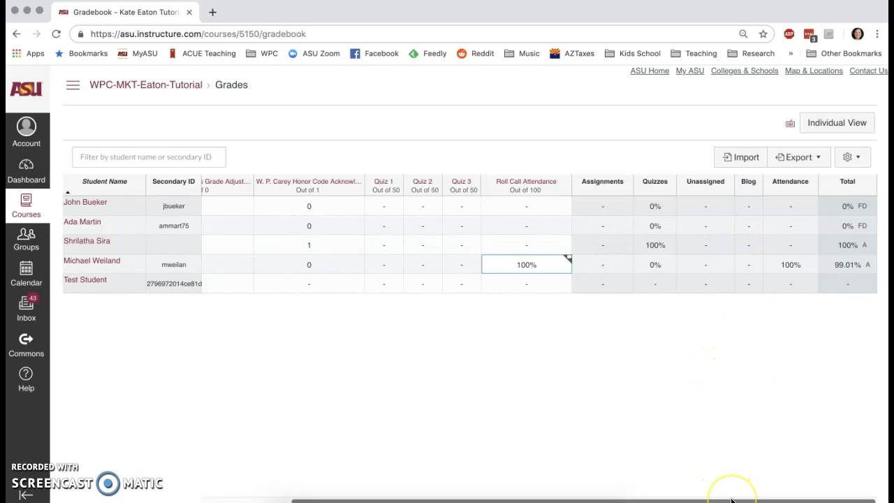
{"action": "left_click_drag", "start_coordinate": [731, 499], "coordinate": [558, 500]}
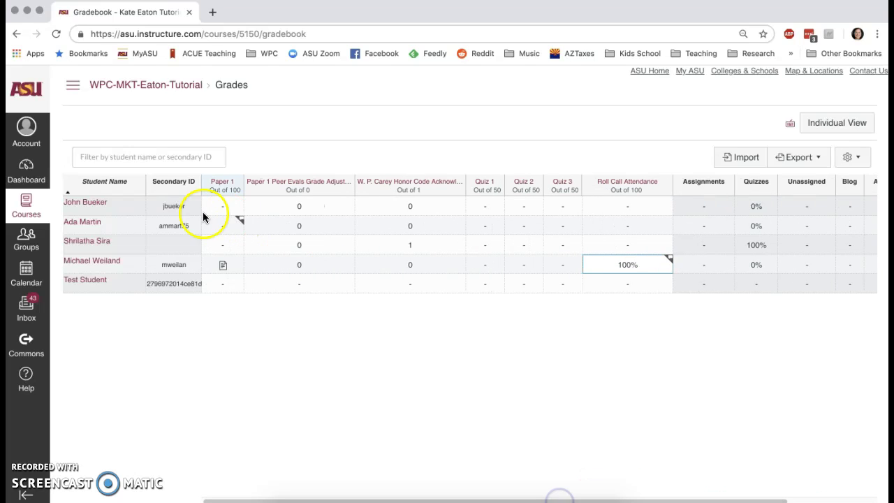
On the Assignments page, delete the empty Blog assignment group
{"action": "left_click", "coordinate": [71, 88]}
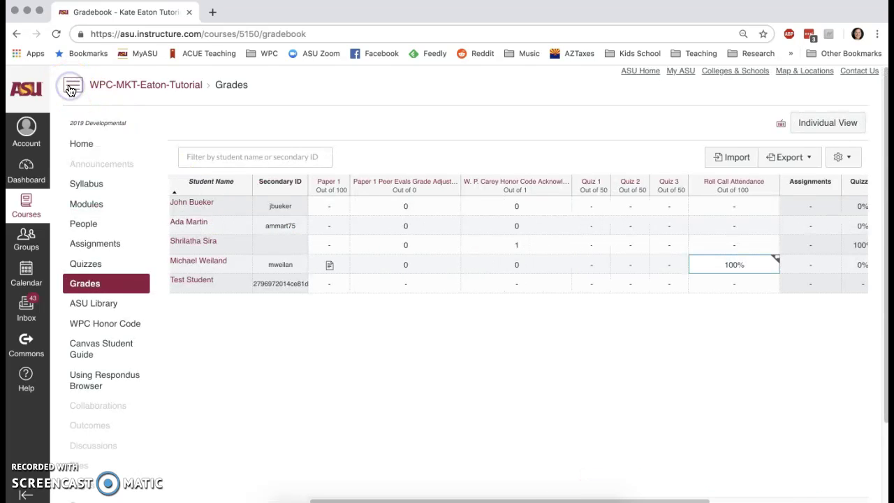
{"action": "left_click", "coordinate": [108, 249]}
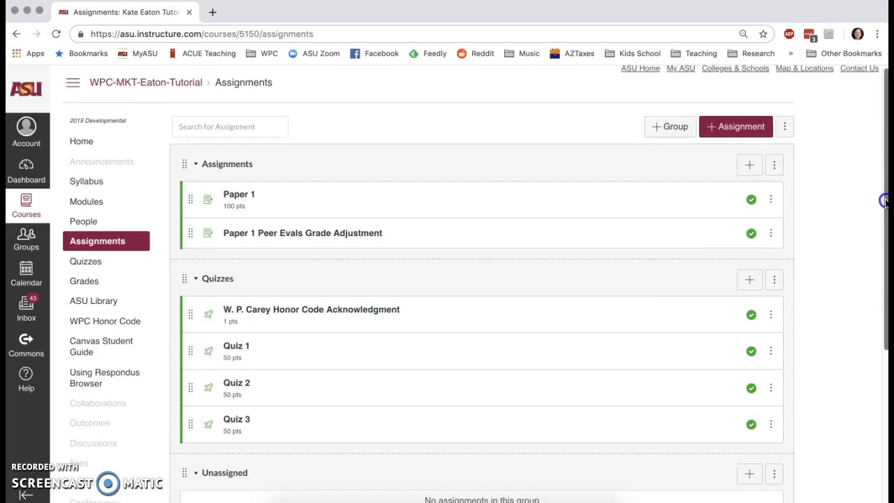
{"action": "left_click_drag", "start_coordinate": [884, 198], "coordinate": [861, 365]}
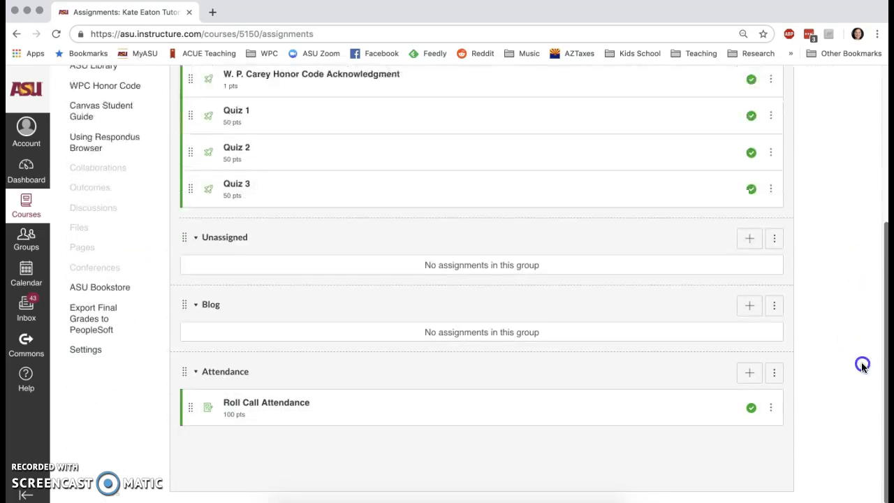
{"action": "left_click", "coordinate": [774, 307]}
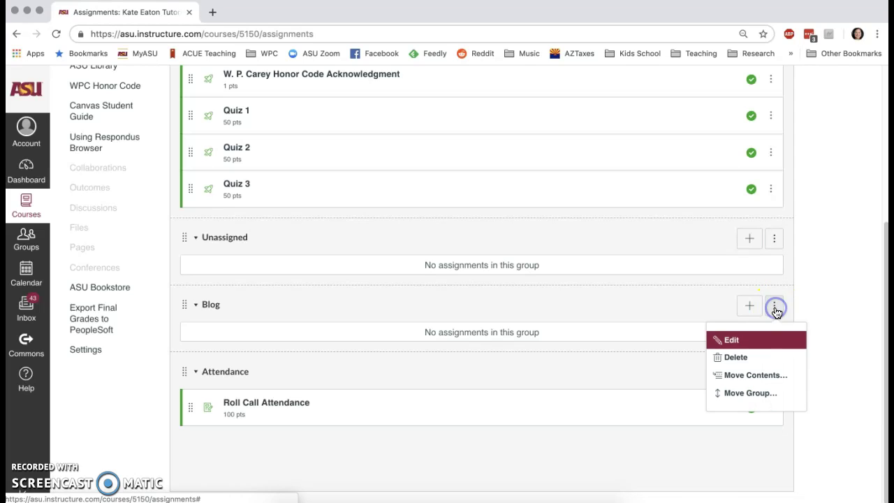
{"action": "left_click", "coordinate": [742, 357]}
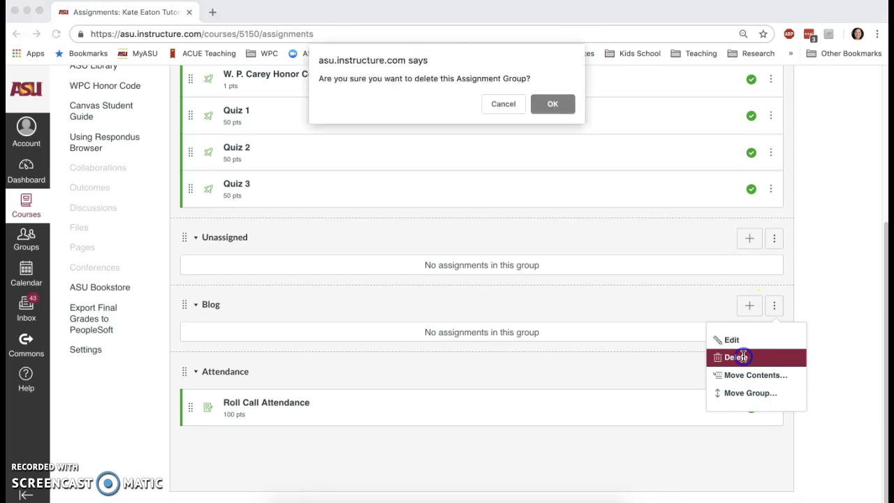
{"action": "left_click", "coordinate": [550, 107]}
Delete the empty Unassigned assignment group
{"action": "left_click", "coordinate": [775, 306]}
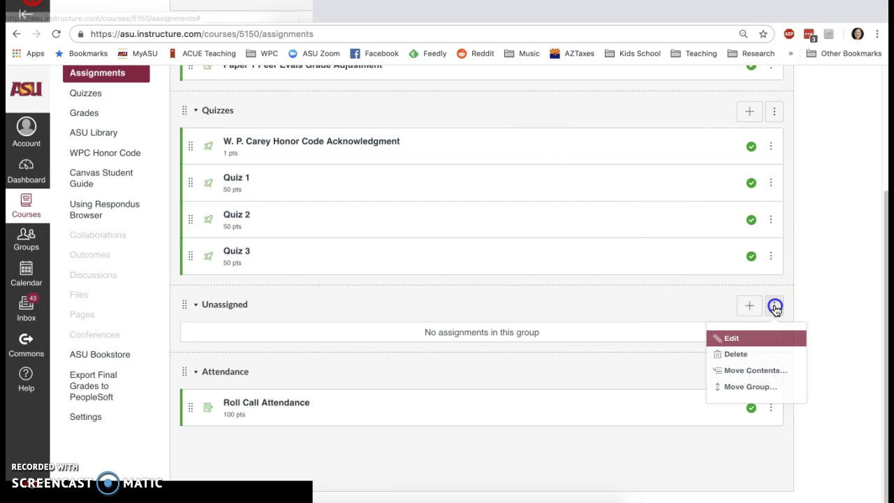
{"action": "left_click", "coordinate": [747, 358]}
{"action": "left_click", "coordinate": [549, 103]}
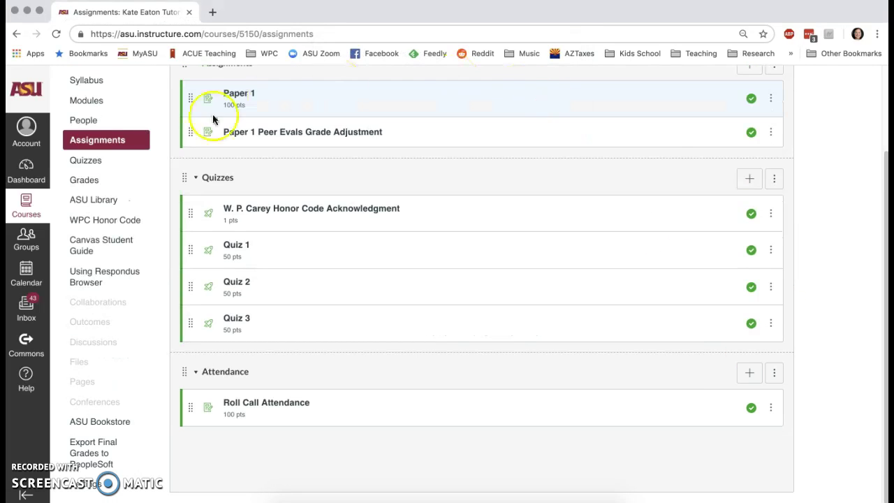
Return to the gradebook and compare the third student's Honor Code Acknowledgment grade with the Quizzes group column
{"action": "left_click", "coordinate": [83, 183]}
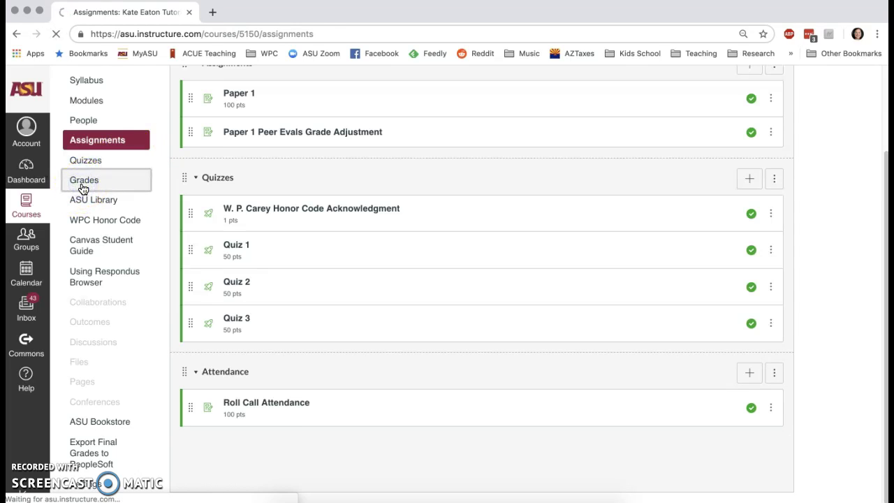
{"action": "left_click_drag", "start_coordinate": [297, 500], "coordinate": [377, 501]}
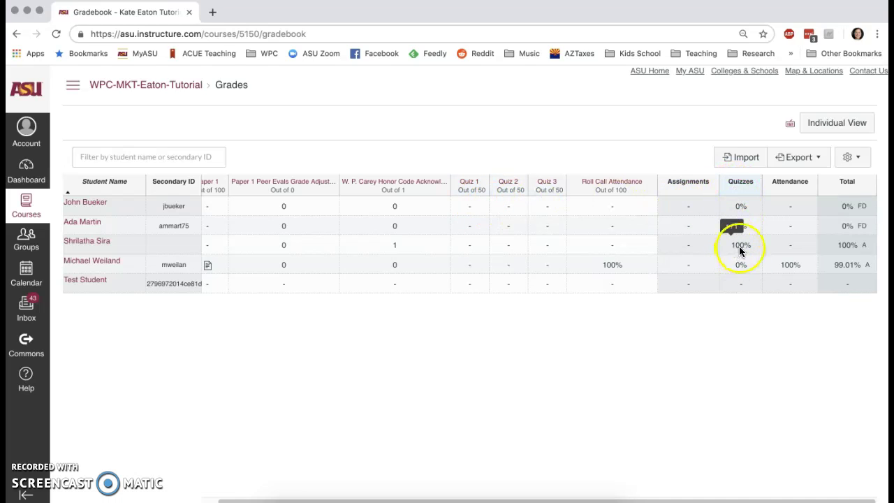
{"action": "left_click", "coordinate": [396, 245]}
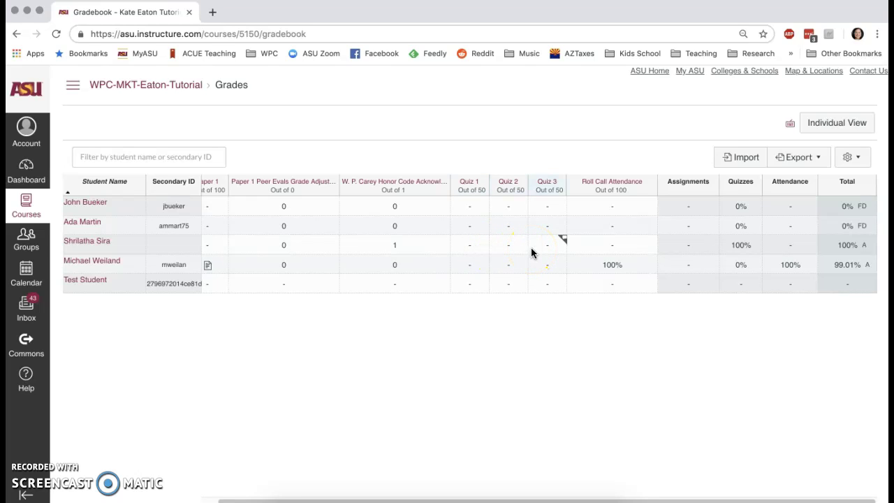
{"action": "mouse_move", "coordinate": [745, 252]}
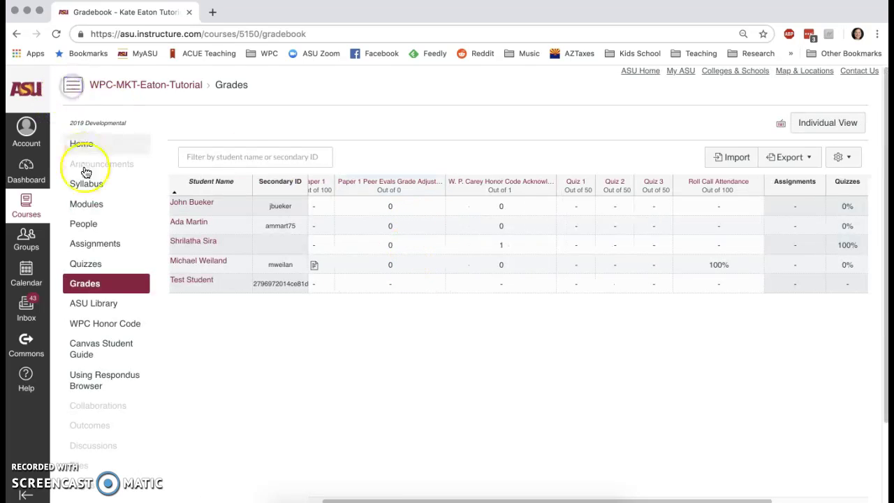
On the Assignments page, add a group named Honor Code Quiz and move W. P. Carey Honor Code Acknowledgment into it
{"action": "left_click", "coordinate": [105, 244]}
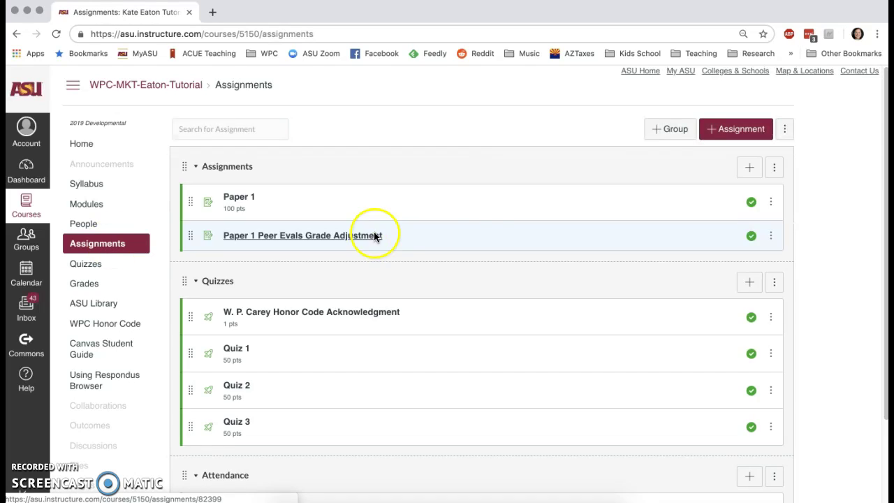
{"action": "left_click", "coordinate": [661, 133]}
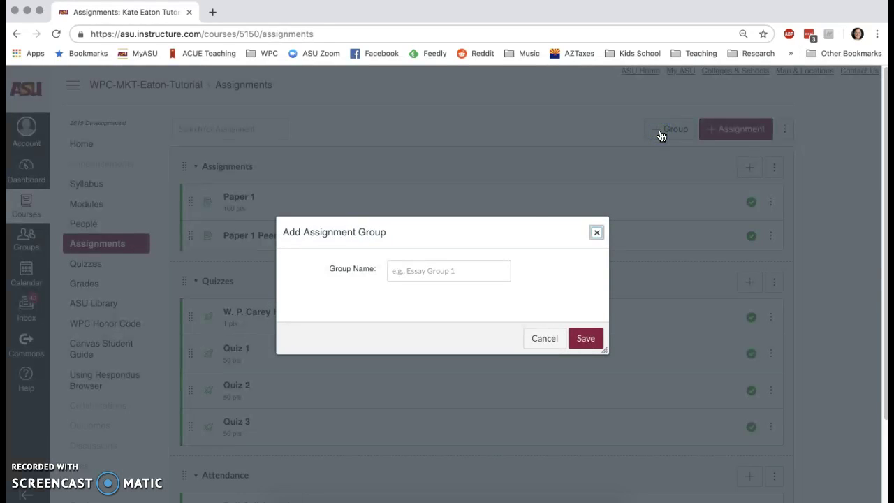
{"action": "left_click", "coordinate": [482, 269]}
{"action": "type", "text": "Hono"}
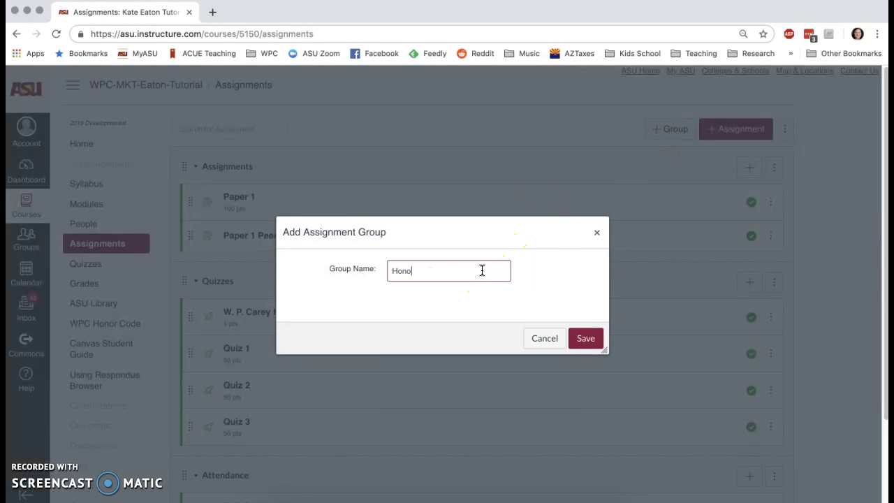
{"action": "type", "text": "r Code Quiz"}
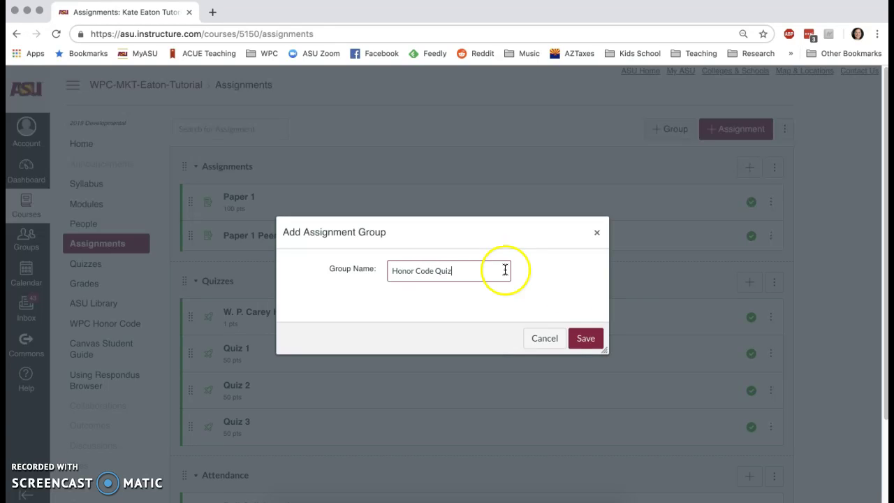
{"action": "left_click", "coordinate": [591, 337]}
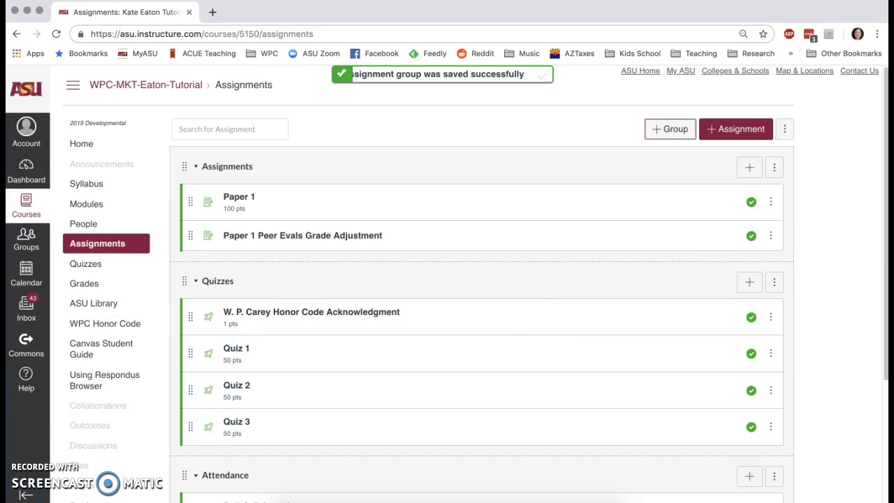
{"action": "left_click_drag", "start_coordinate": [190, 317], "coordinate": [188, 416]}
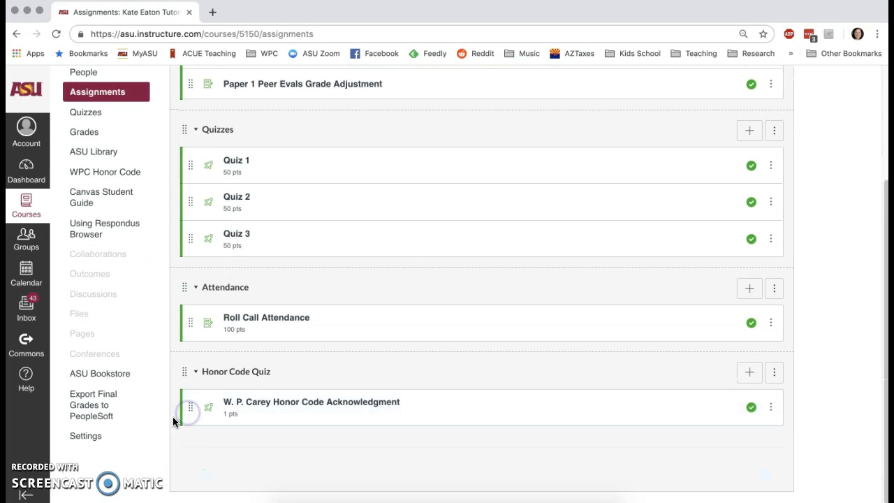
Set the Quizzes group to ignore 1 lowest score for each student, and check the rule on the group
{"action": "left_click_drag", "start_coordinate": [883, 353], "coordinate": [874, 303]}
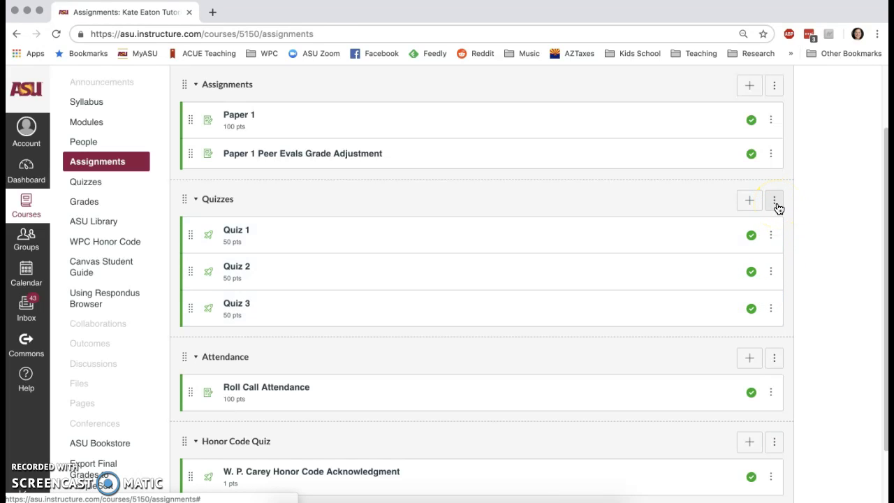
{"action": "left_click", "coordinate": [775, 204]}
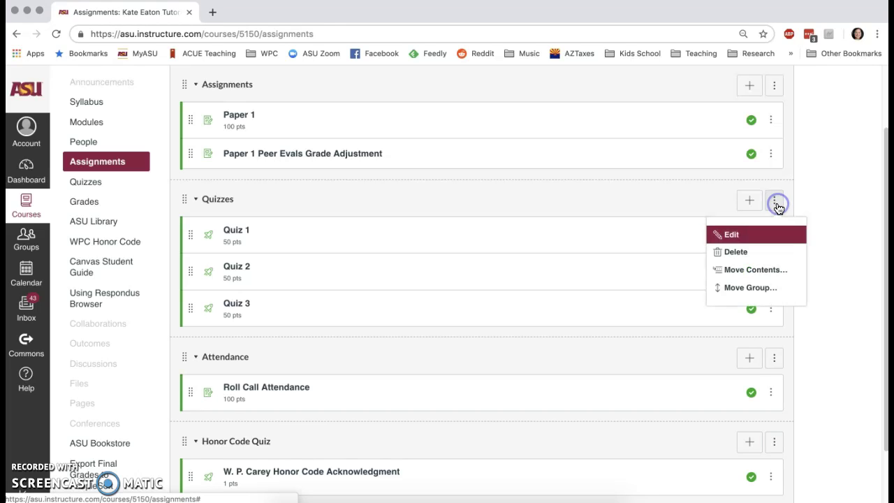
{"action": "left_click", "coordinate": [735, 235]}
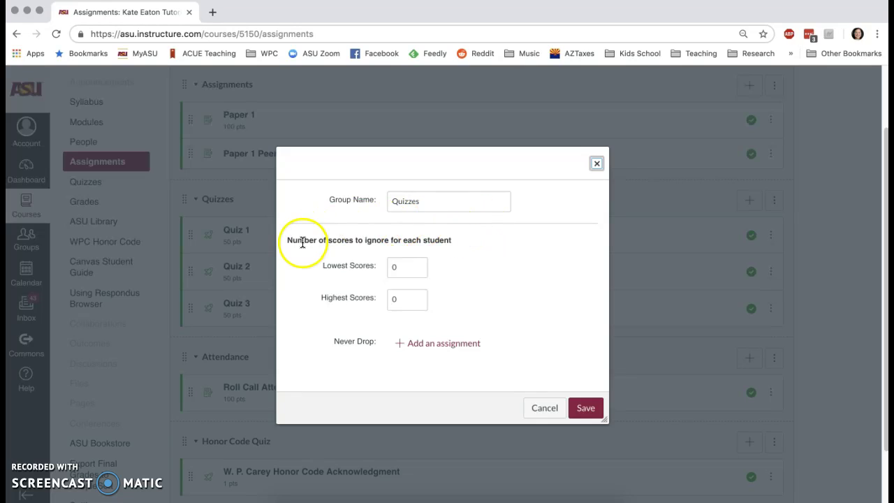
{"action": "left_click", "coordinate": [420, 264]}
{"action": "left_click", "coordinate": [457, 267]}
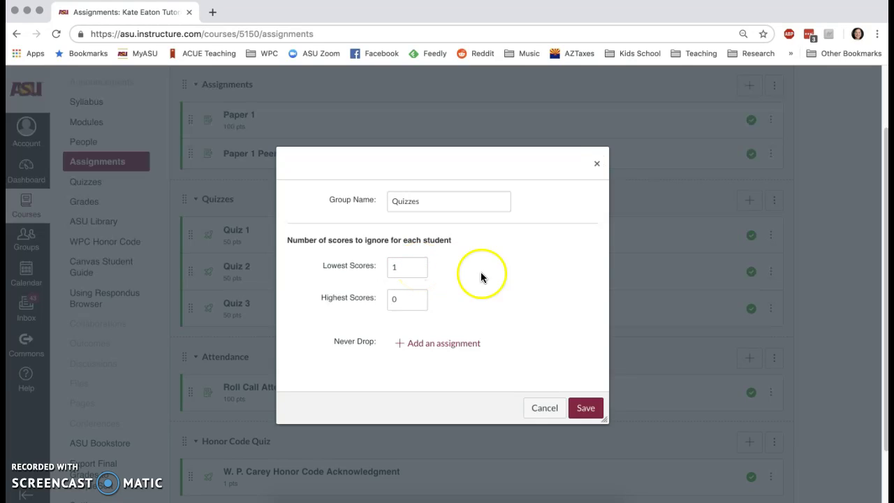
{"action": "left_click", "coordinate": [584, 409]}
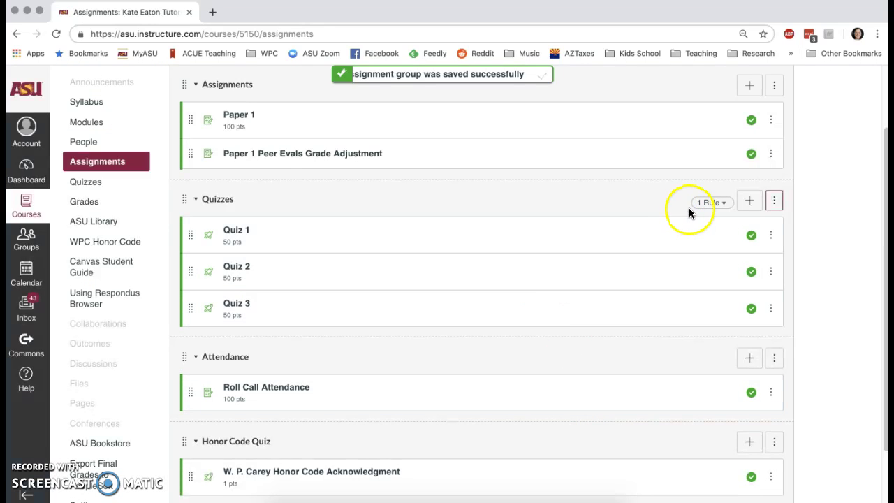
{"action": "mouse_move", "coordinate": [703, 205]}
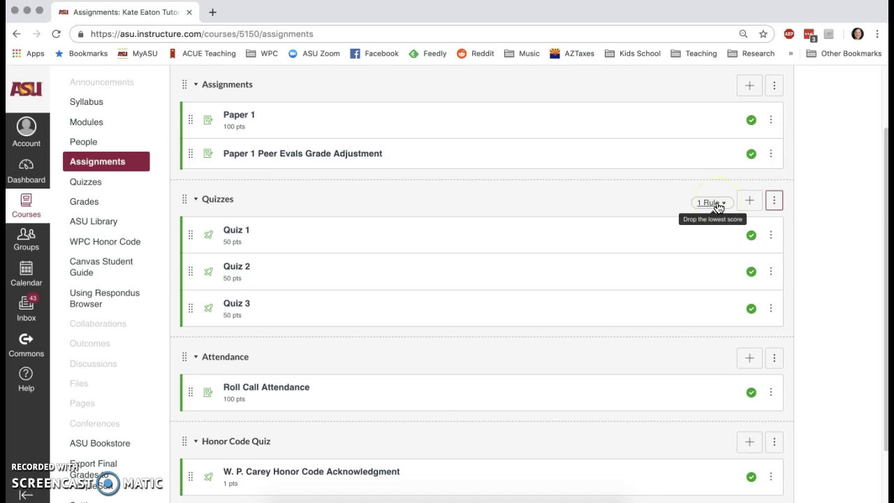
In the gradebook, enter 45, 43 and 50 for the first student's Quiz 1, Quiz 2 and Quiz 3, and check the Quizzes column
{"action": "left_click", "coordinate": [97, 201]}
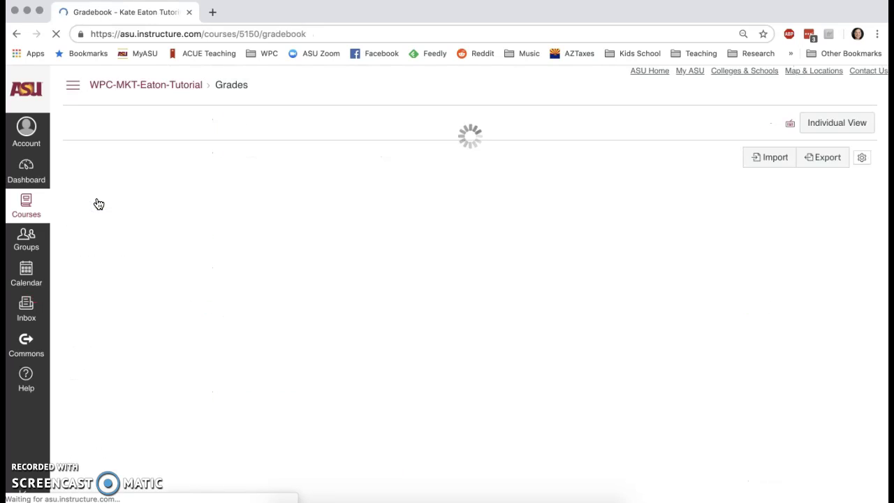
{"action": "left_click_drag", "start_coordinate": [352, 501], "coordinate": [436, 501]}
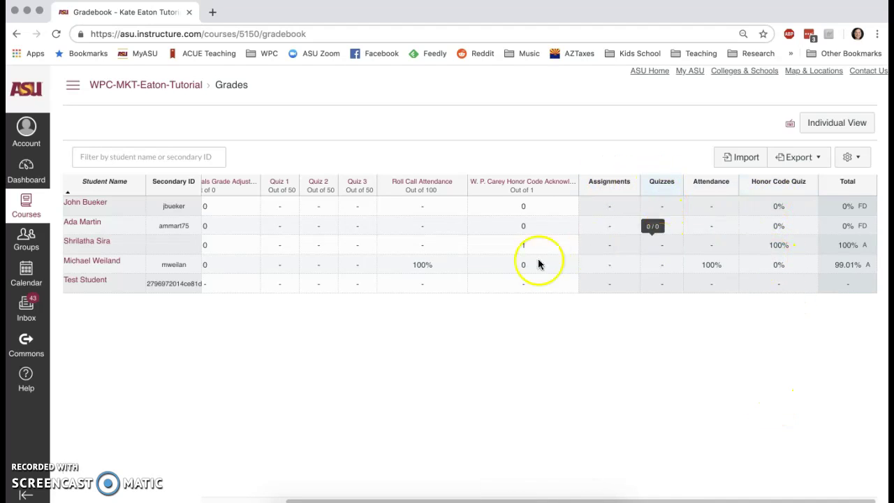
{"action": "left_click_drag", "start_coordinate": [529, 500], "coordinate": [475, 498]}
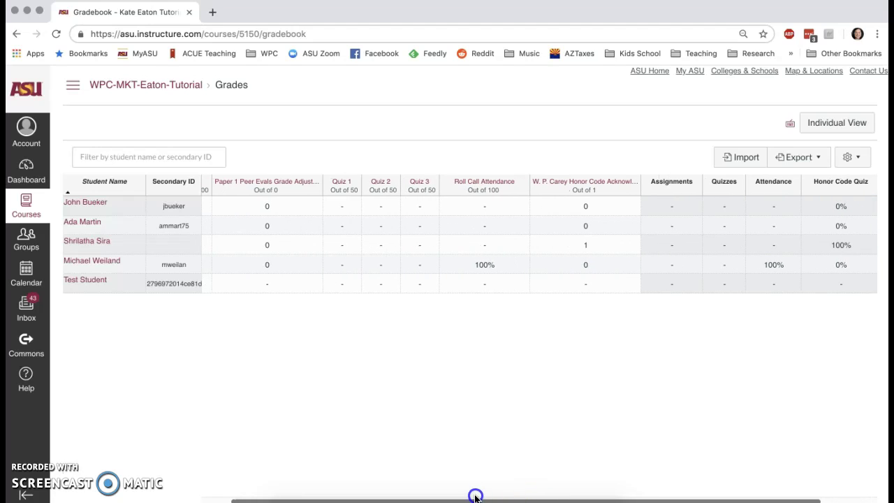
{"action": "left_click", "coordinate": [343, 206]}
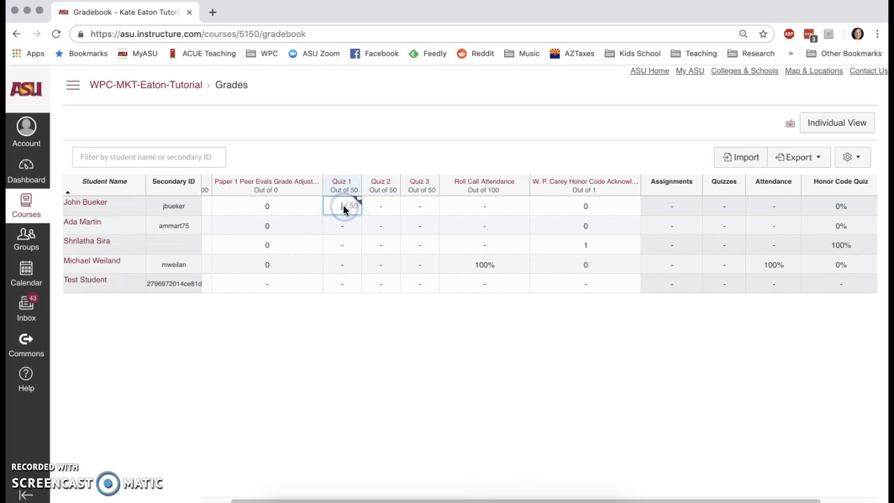
{"action": "type", "text": "45"}
{"action": "key", "text": "Tab"}
{"action": "type", "text": "43"}
{"action": "key", "text": "Tab"}
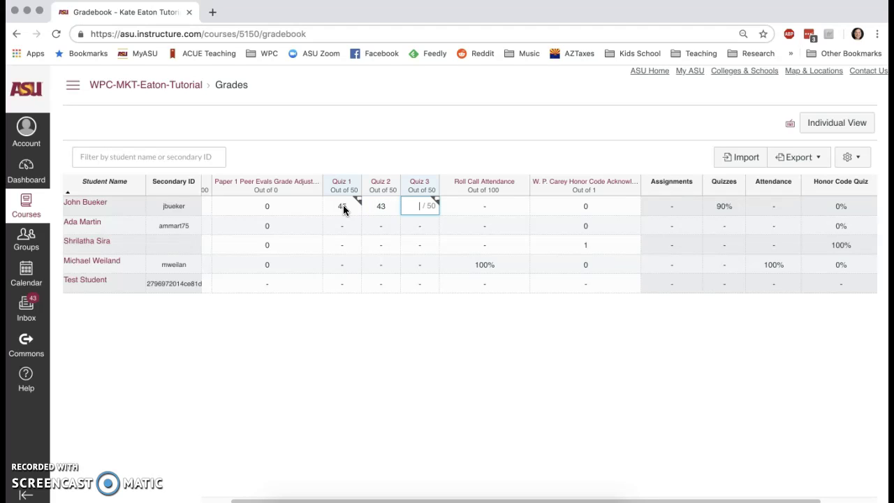
{"action": "type", "text": "50"}
{"action": "left_click", "coordinate": [455, 341]}
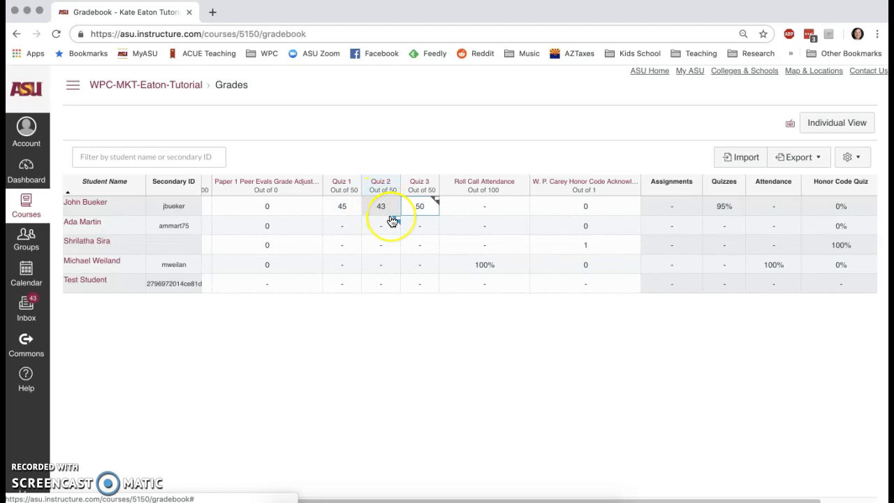
{"action": "mouse_move", "coordinate": [722, 216]}
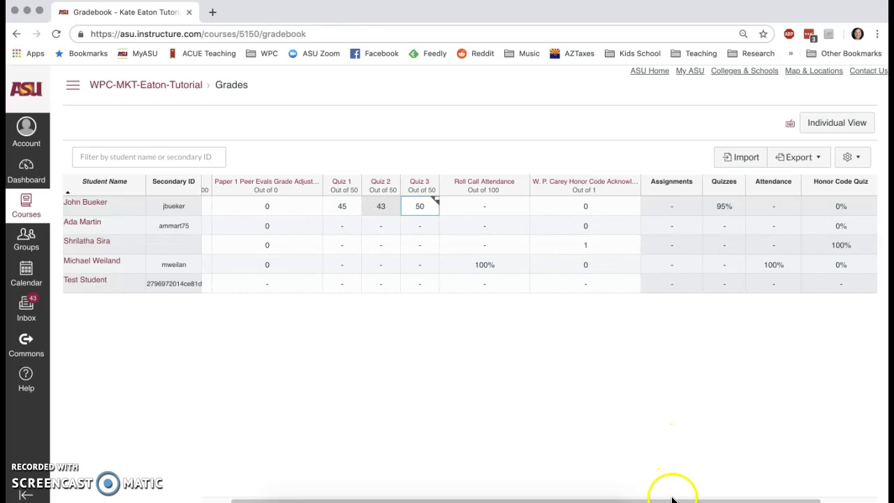
{"action": "left_click_drag", "start_coordinate": [672, 500], "coordinate": [565, 497]}
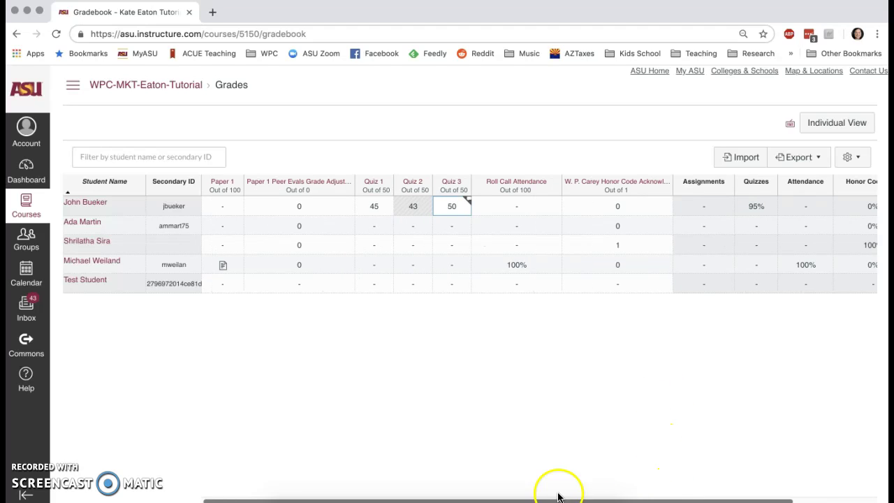